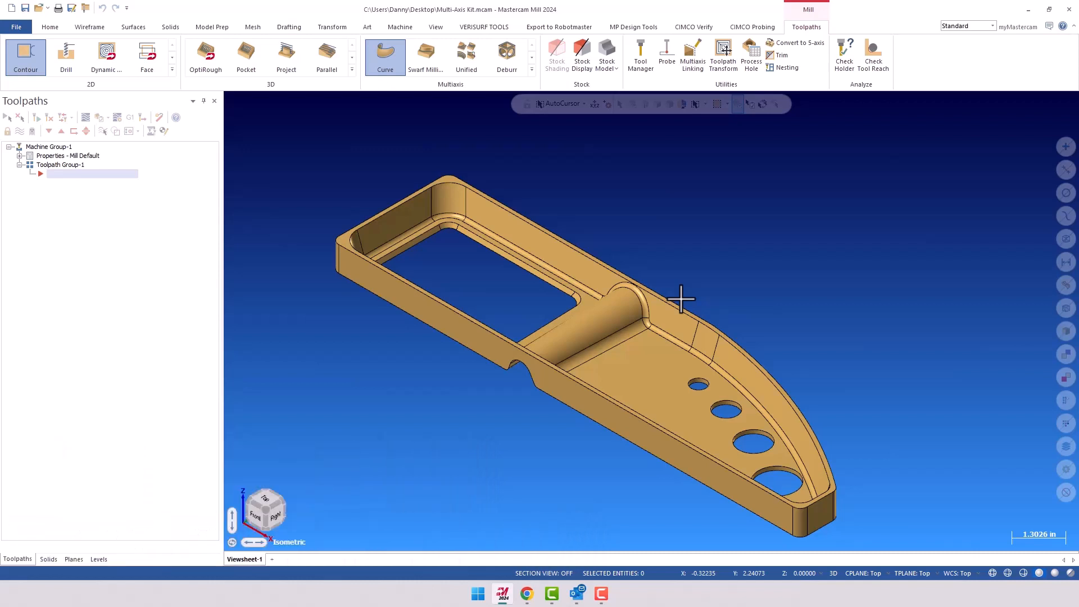
- Start the Curve 5axis tool and place its window clear of the part
{"action": "scroll", "coordinate": [681, 300], "scroll_direction": "down", "scroll_amount": 1}
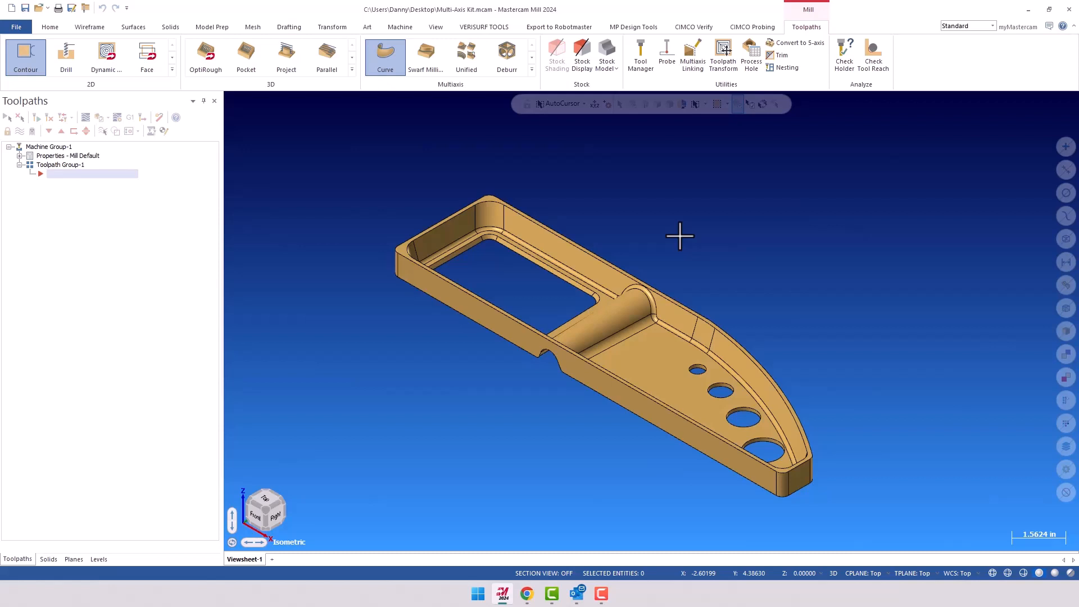
{"action": "left_click", "coordinate": [633, 27]}
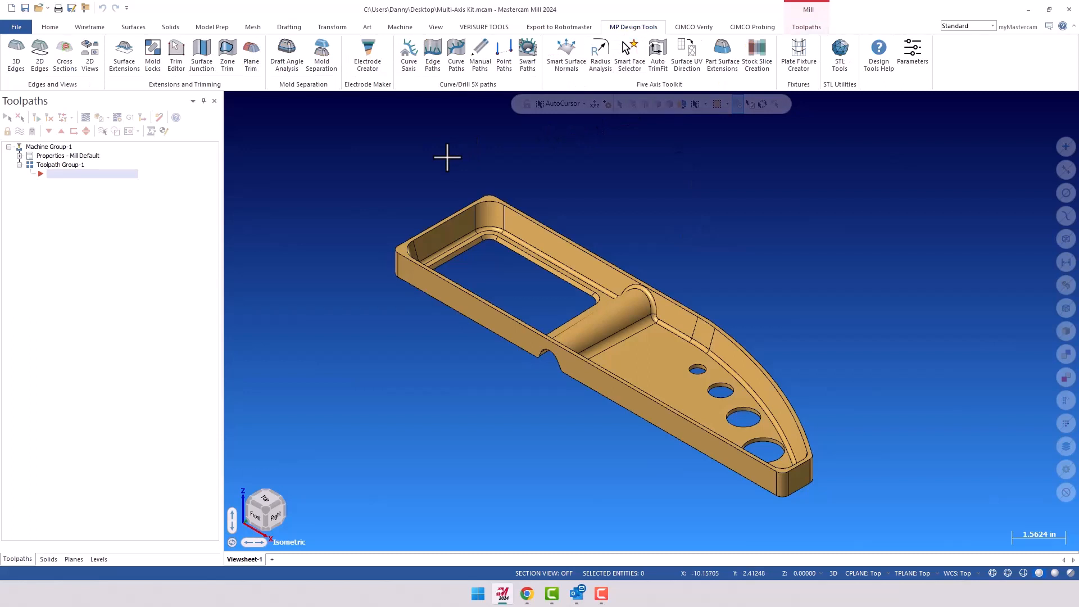
{"action": "left_click", "coordinate": [414, 62]}
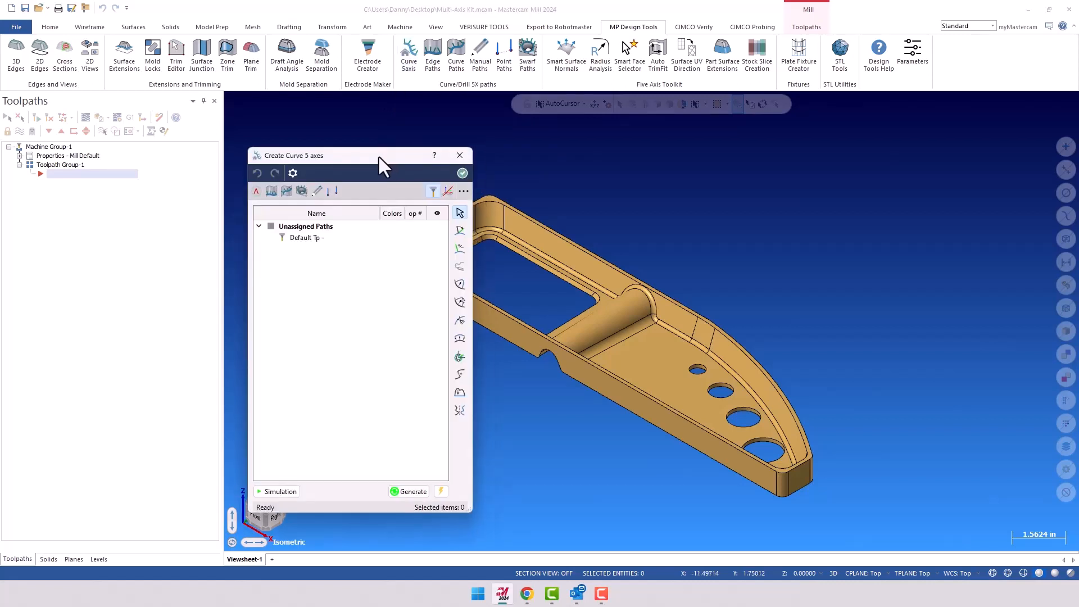
{"action": "left_click_drag", "start_coordinate": [379, 165], "coordinate": [291, 138]}
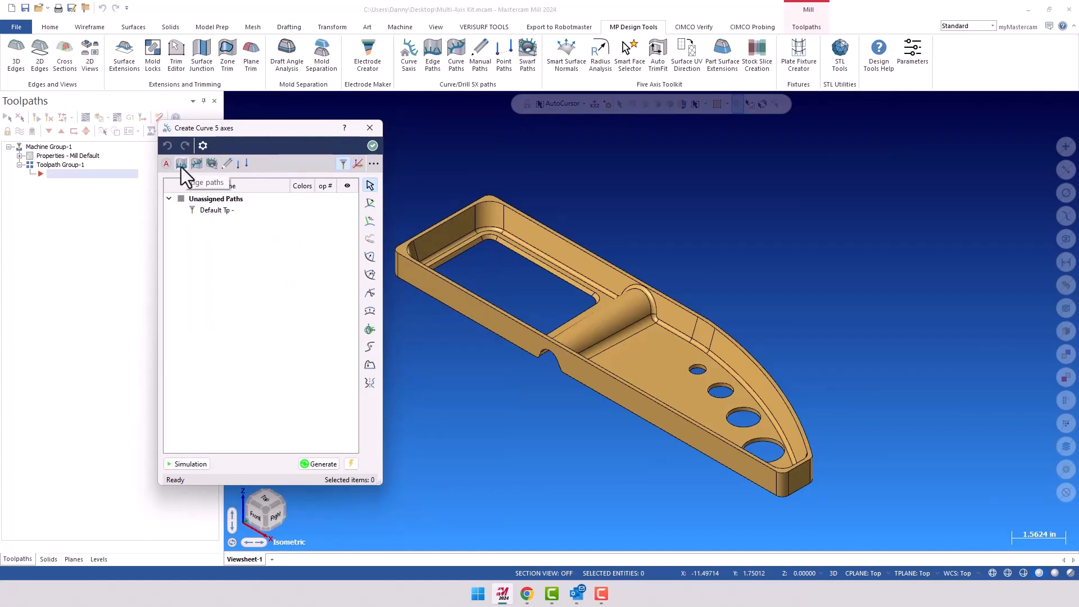
- Create a swarf path around the pocket's inner wall in auto sync mode with a max angle error of 1
{"action": "left_click", "coordinate": [211, 164]}
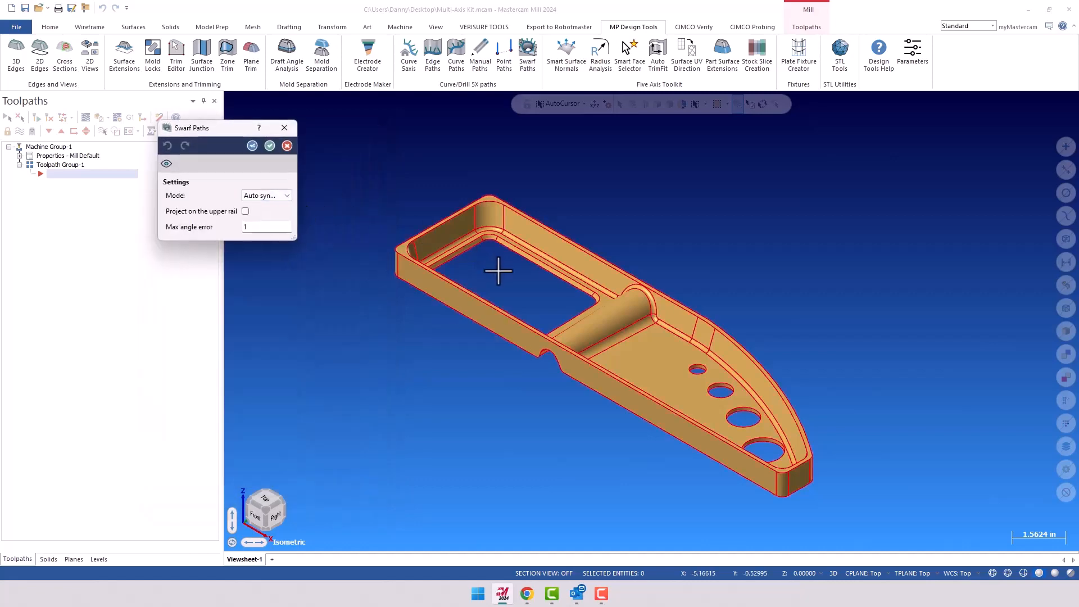
{"action": "left_click", "coordinate": [660, 320]}
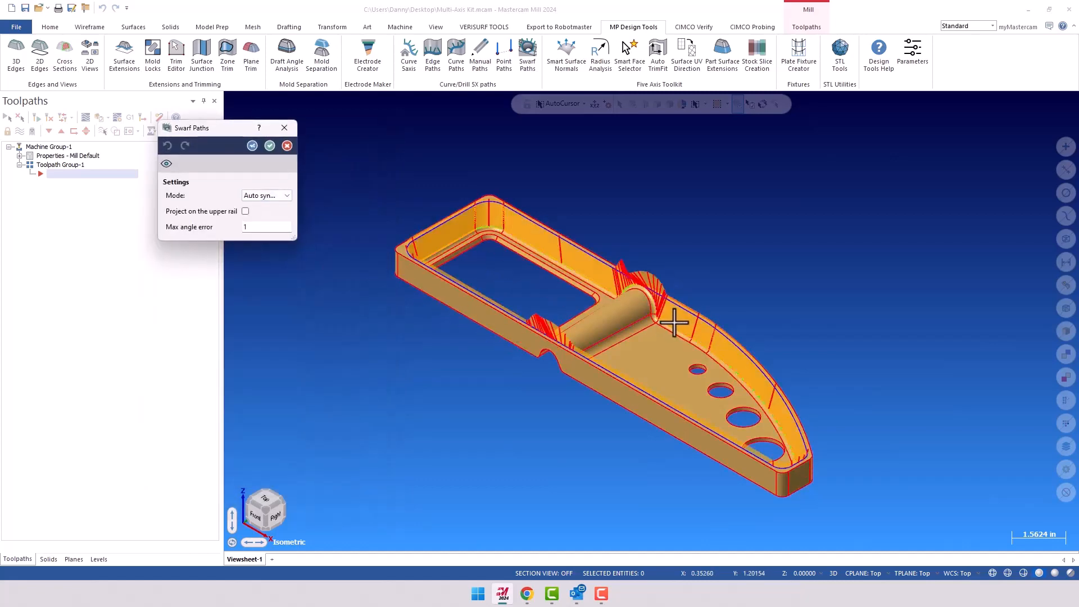
{"action": "left_click", "coordinate": [673, 322]}
{"action": "middle_click_drag", "start_coordinate": [422, 380], "coordinate": [417, 418]}
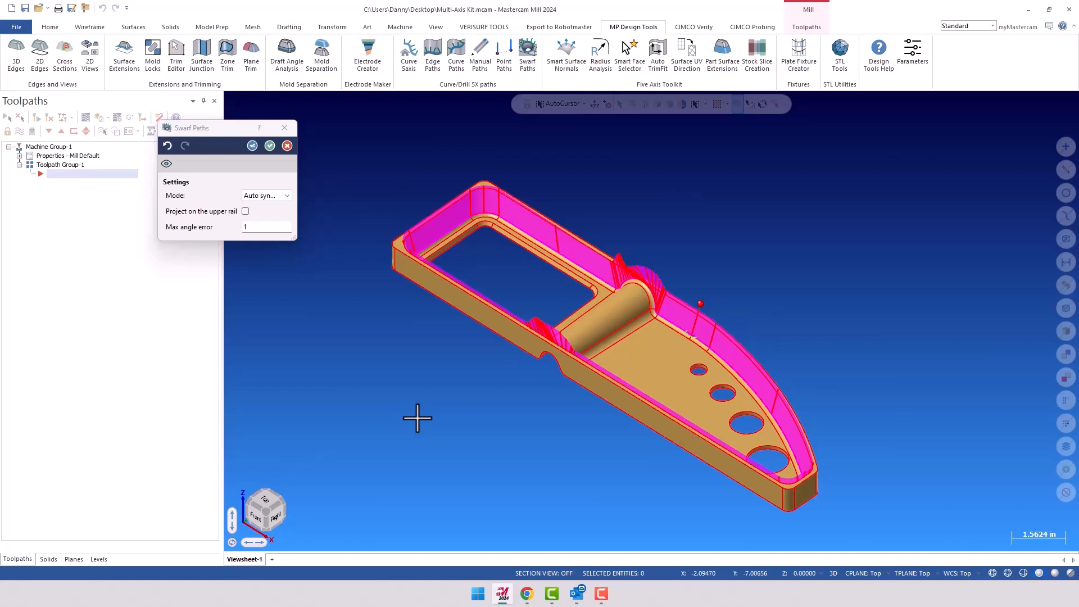
{"action": "left_click", "coordinate": [252, 146]}
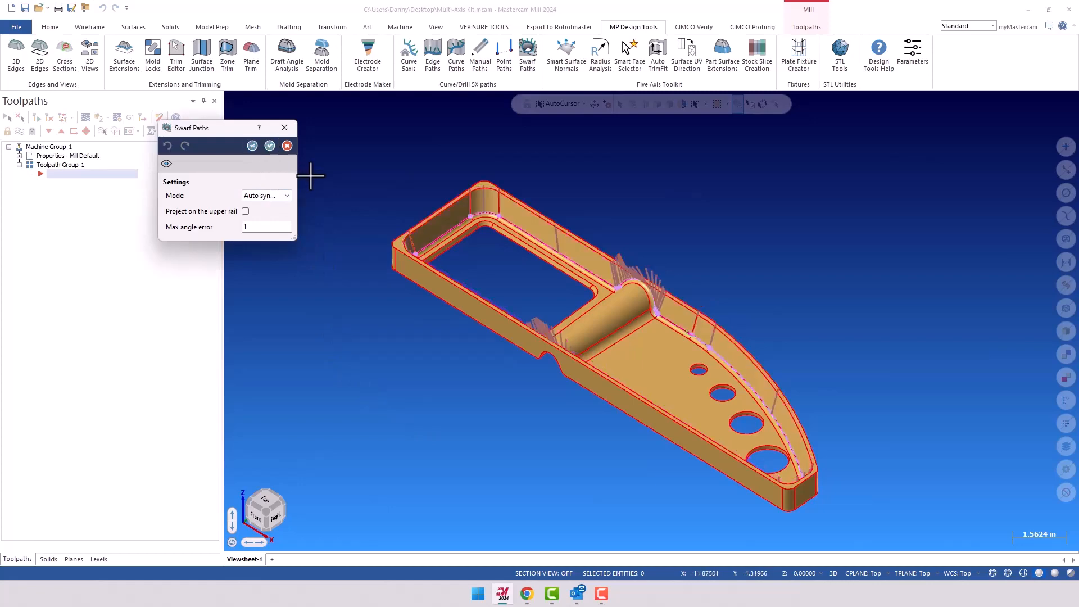
{"action": "middle_click_drag", "start_coordinate": [508, 281], "coordinate": [533, 272]}
{"action": "scroll", "coordinate": [654, 286], "scroll_direction": "up", "scroll_amount": 4}
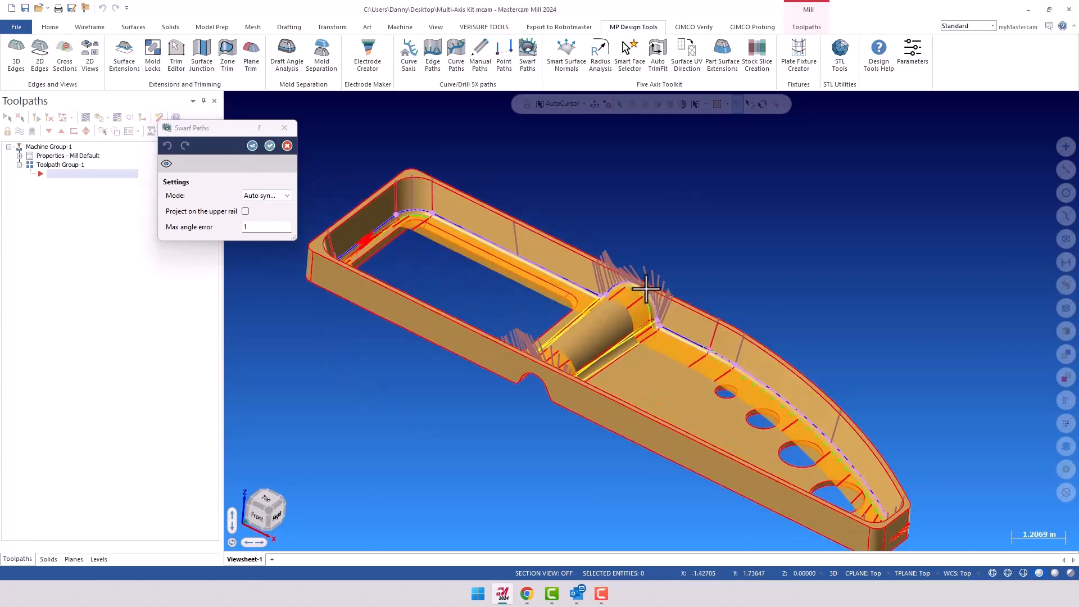
{"action": "scroll", "coordinate": [655, 287], "scroll_direction": "down", "scroll_amount": 2}
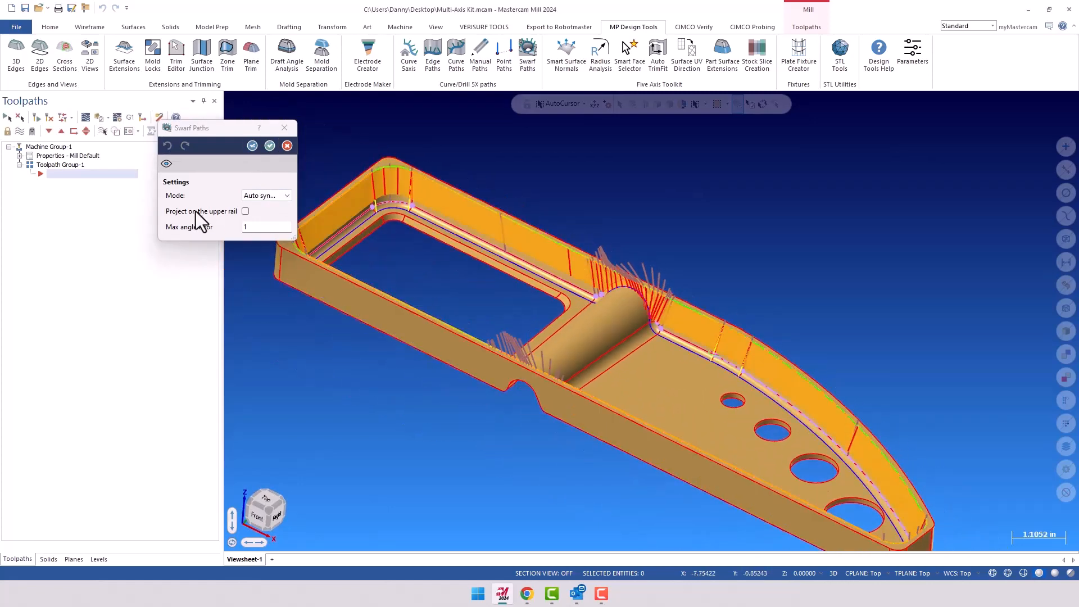
{"action": "left_click", "coordinate": [253, 146]}
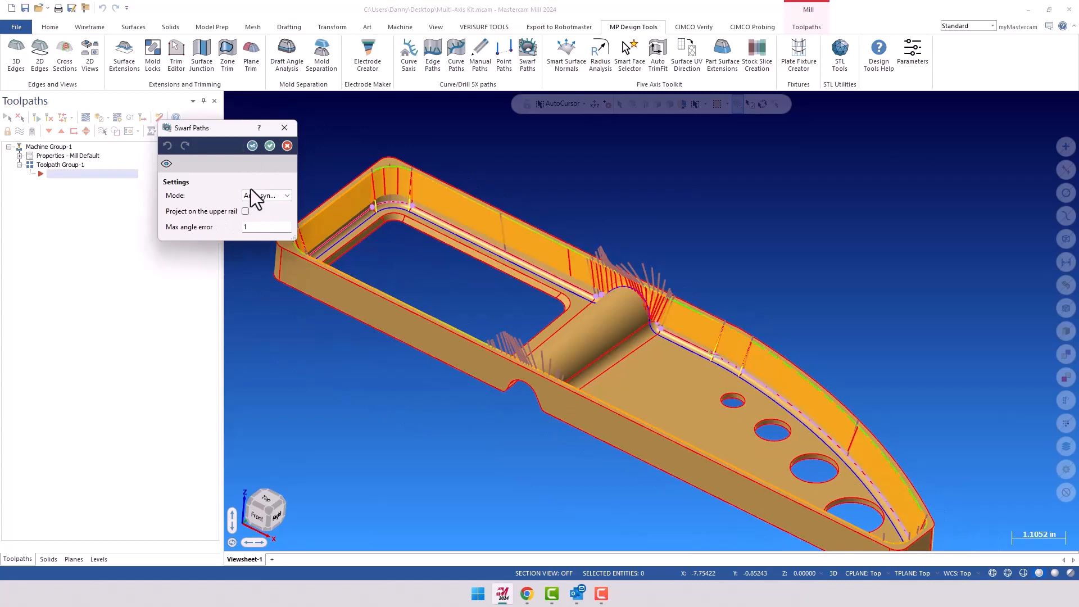
{"action": "left_click", "coordinate": [252, 146]}
{"action": "left_click", "coordinate": [270, 146]}
{"action": "left_click_drag", "start_coordinate": [272, 129], "coordinate": [254, 112]}
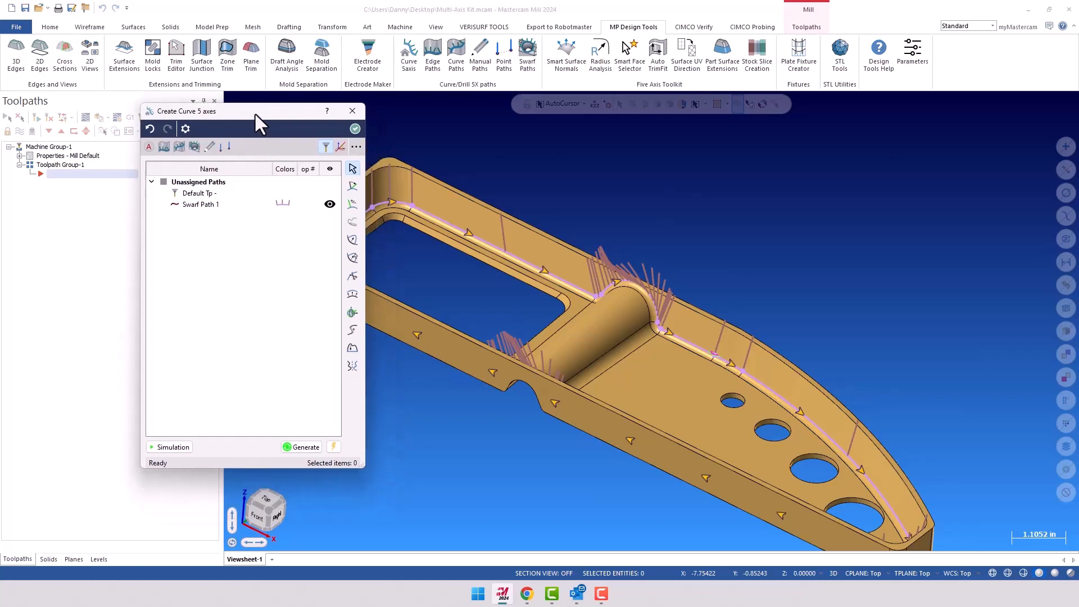
- Simulate the swarf path around the inner wall with the simplified default tool and collision checking
{"action": "left_click", "coordinate": [211, 205]}
{"action": "right_click", "coordinate": [210, 204]}
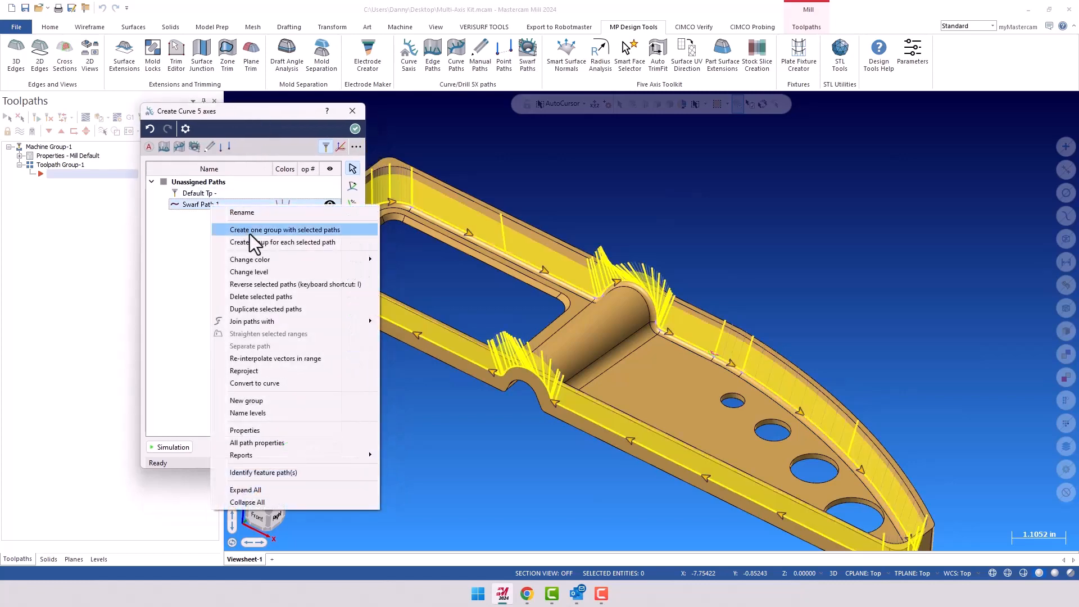
{"action": "left_click", "coordinate": [188, 242]}
{"action": "left_click", "coordinate": [201, 203]}
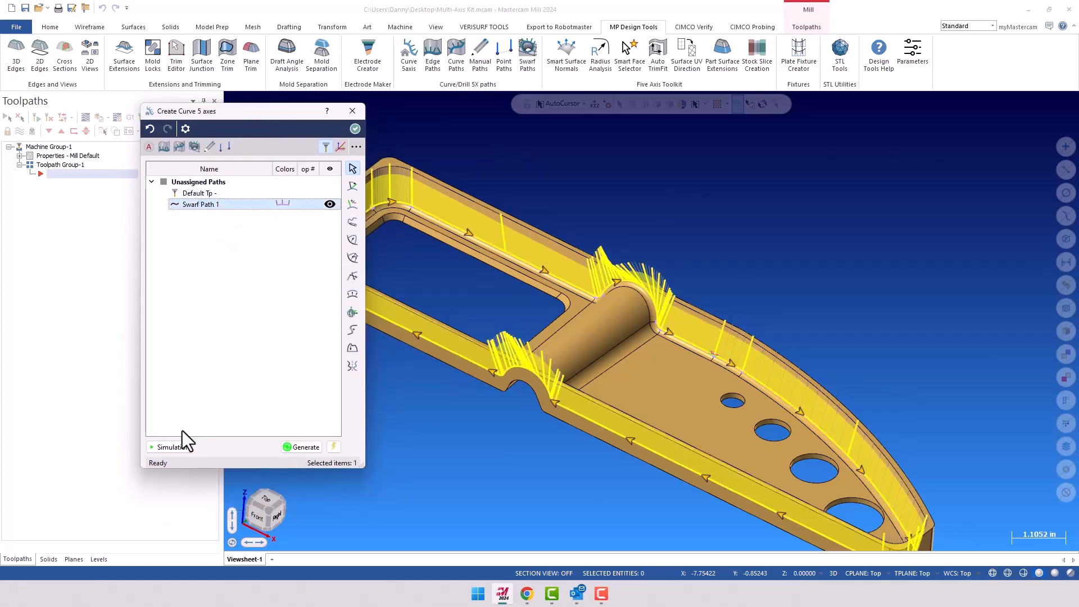
{"action": "left_click", "coordinate": [171, 446]}
{"action": "left_click_drag", "start_coordinate": [272, 115], "coordinate": [167, 107]}
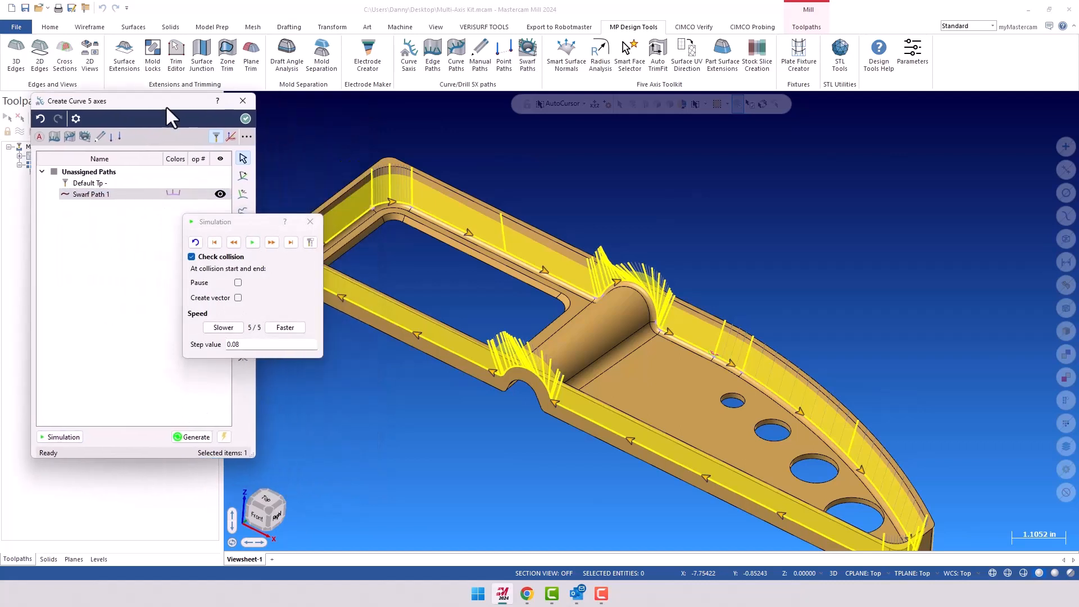
{"action": "left_click_drag", "start_coordinate": [252, 225], "coordinate": [176, 223]}
{"action": "left_click", "coordinate": [178, 241]}
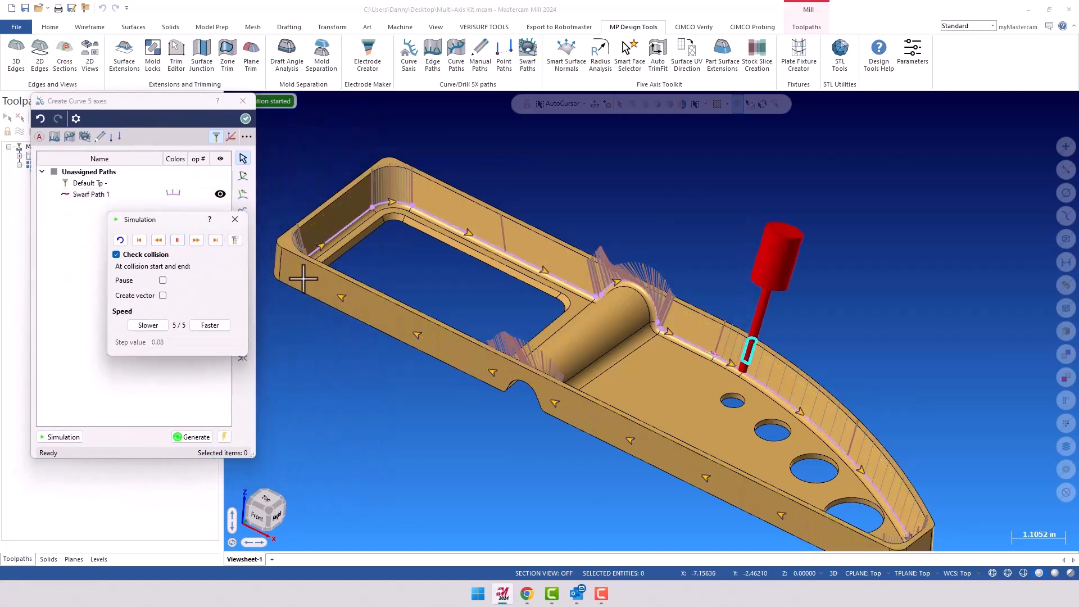
{"action": "scroll", "coordinate": [488, 233], "scroll_direction": "down", "scroll_amount": 2}
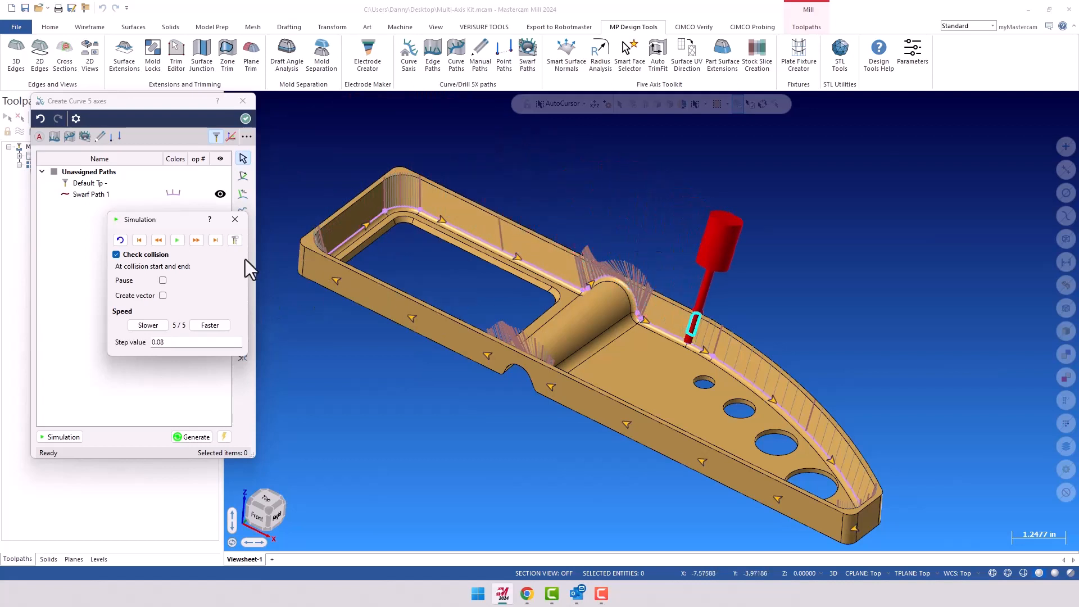
{"action": "left_click", "coordinate": [235, 220]}
- Try to switch the default tool parameters to the Mastercam Tool type without loading a tool
{"action": "left_click", "coordinate": [100, 184]}
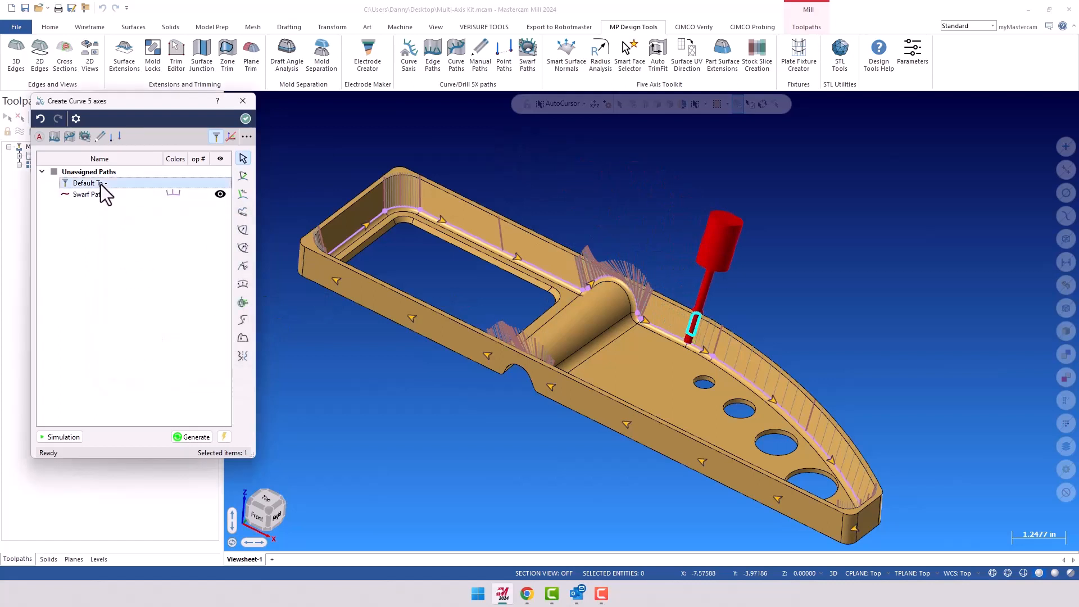
{"action": "right_click", "coordinate": [100, 185]}
{"action": "left_click", "coordinate": [130, 205]}
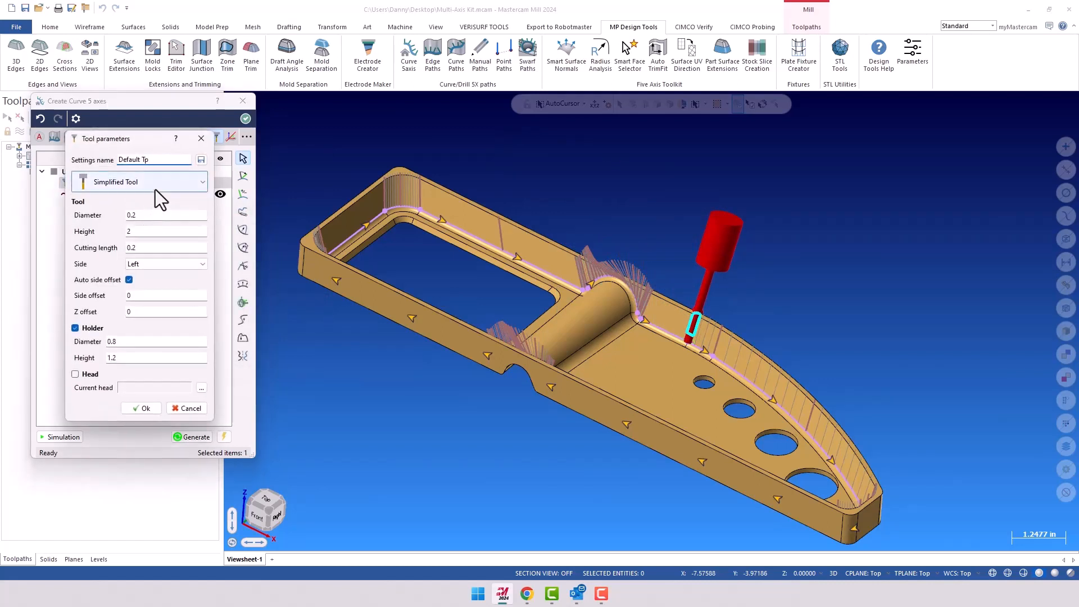
{"action": "left_click", "coordinate": [156, 184]}
{"action": "left_click", "coordinate": [153, 199]}
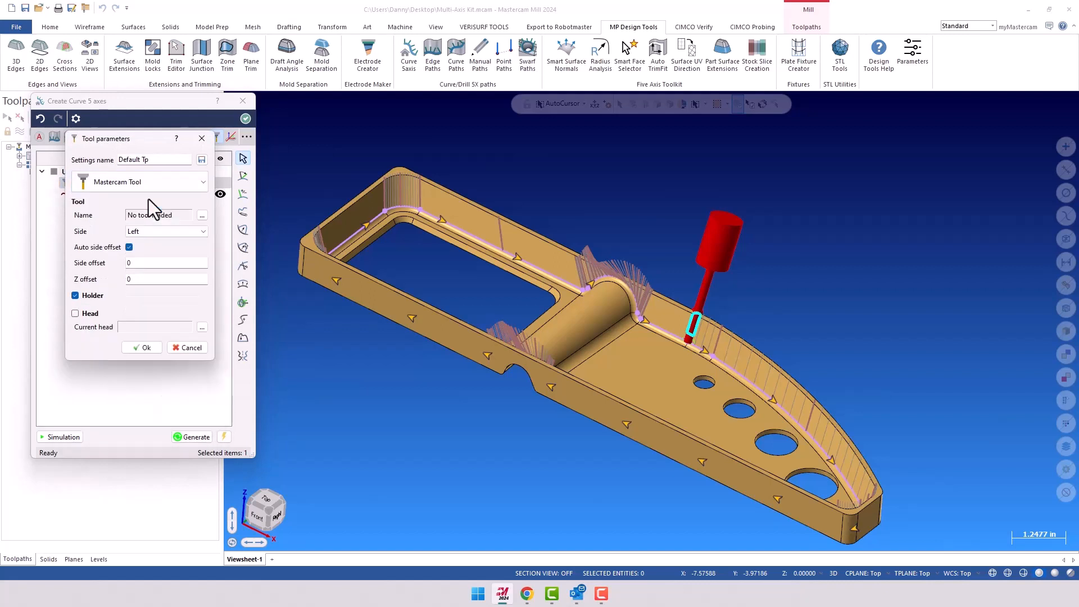
{"action": "left_click", "coordinate": [140, 346]}
- Switch the default tool parameters to Mastercam Tool and load the 1/2 bull endmill with 0.0625 corner radius
{"action": "right_click", "coordinate": [93, 183]}
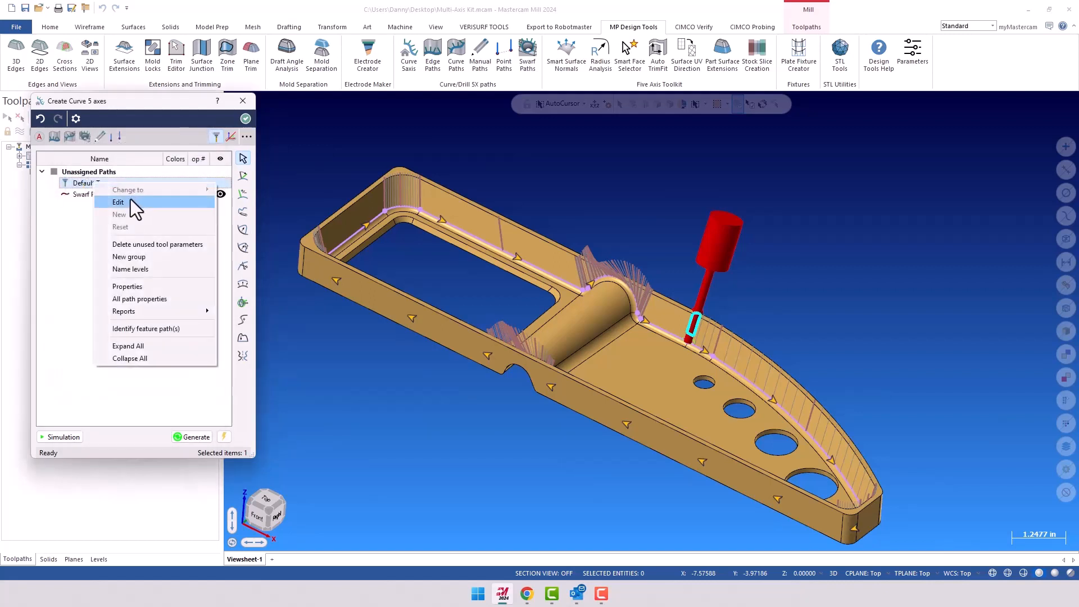
{"action": "left_click", "coordinate": [132, 201]}
{"action": "left_click", "coordinate": [147, 180]}
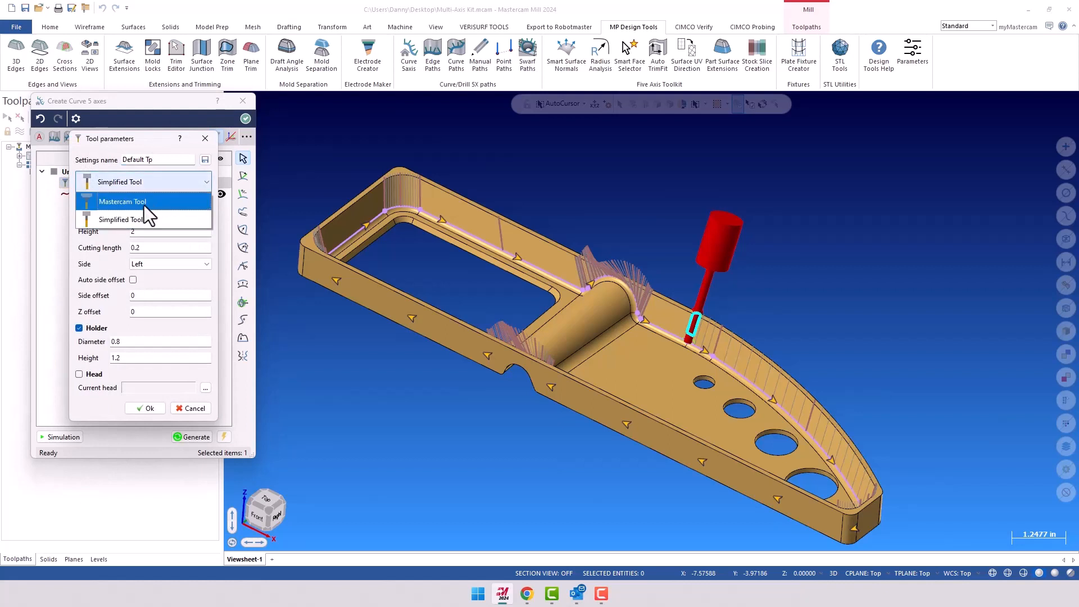
{"action": "left_click", "coordinate": [143, 202]}
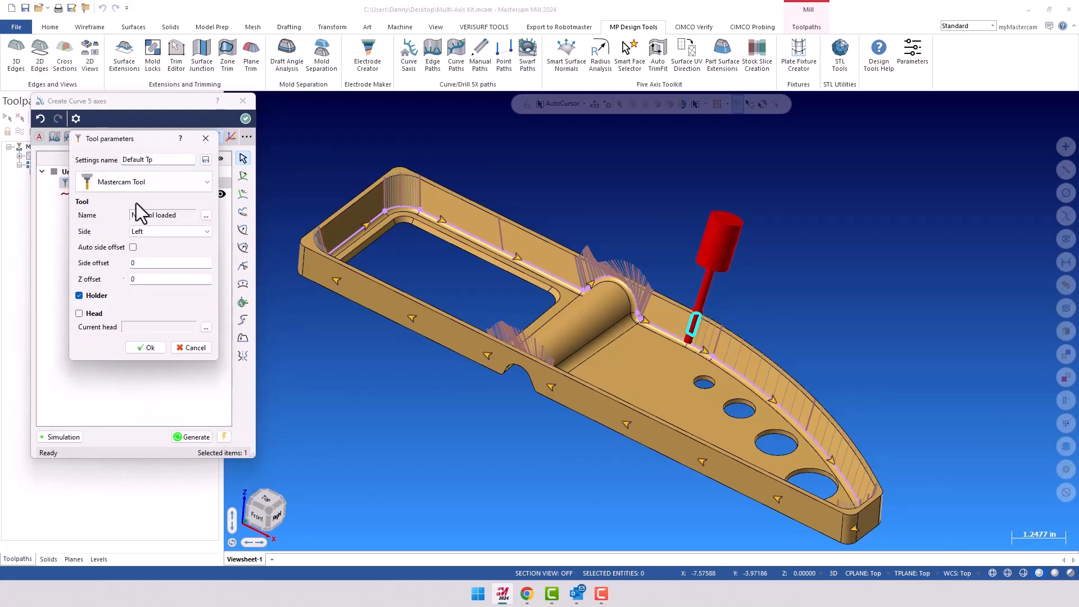
{"action": "left_click", "coordinate": [205, 216]}
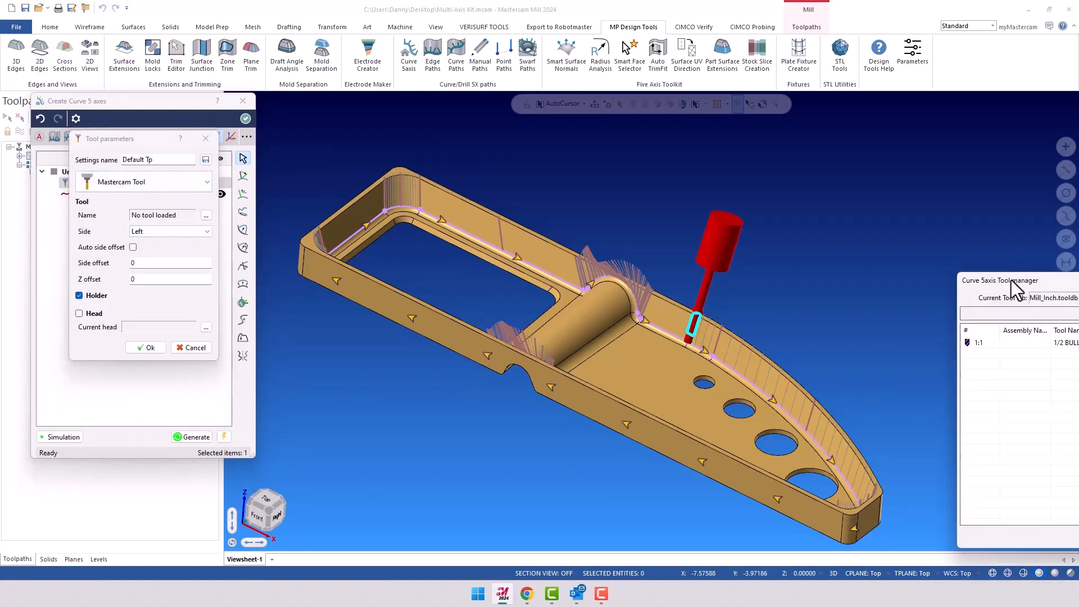
{"action": "left_click_drag", "start_coordinate": [1010, 280], "coordinate": [457, 231]}
{"action": "left_click", "coordinate": [424, 291]}
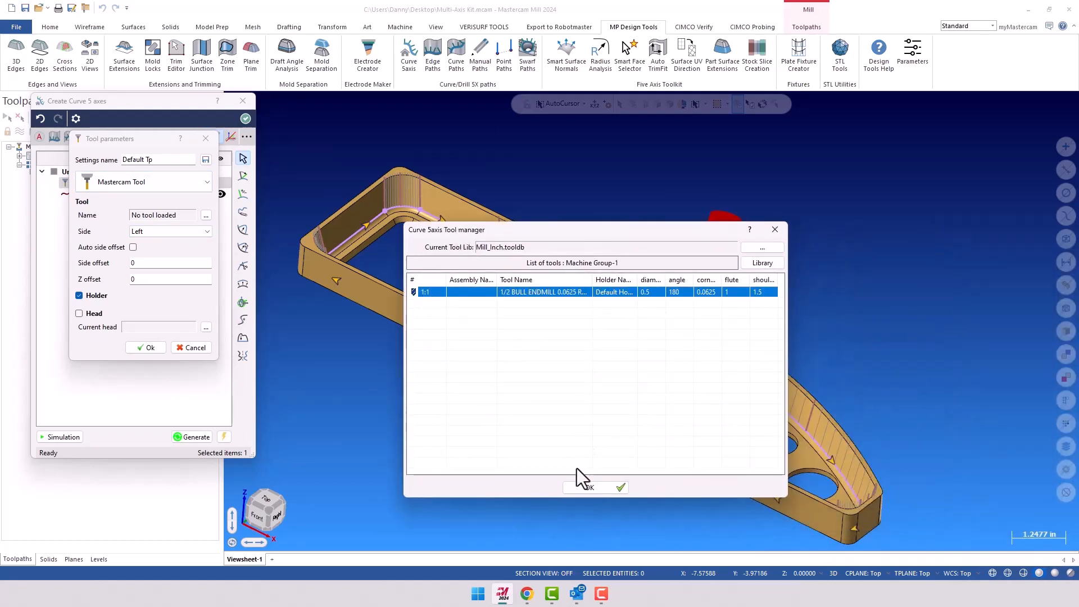
{"action": "left_click", "coordinate": [584, 487]}
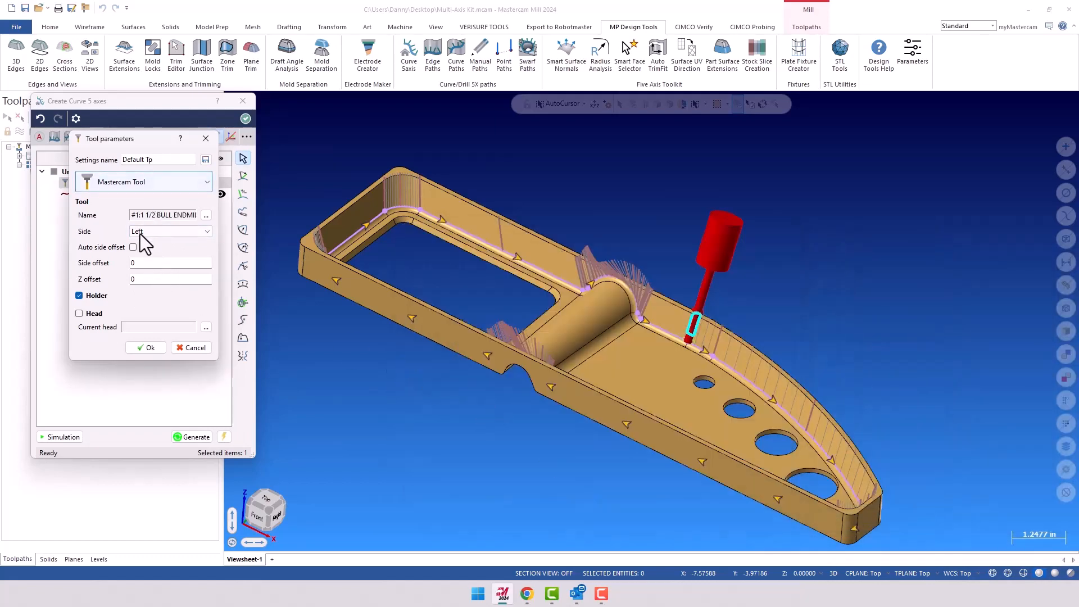
- Set the side offset of the default tool to 0.28 and apply the tool parameters
{"action": "left_click_drag", "start_coordinate": [140, 262], "coordinate": [123, 263]}
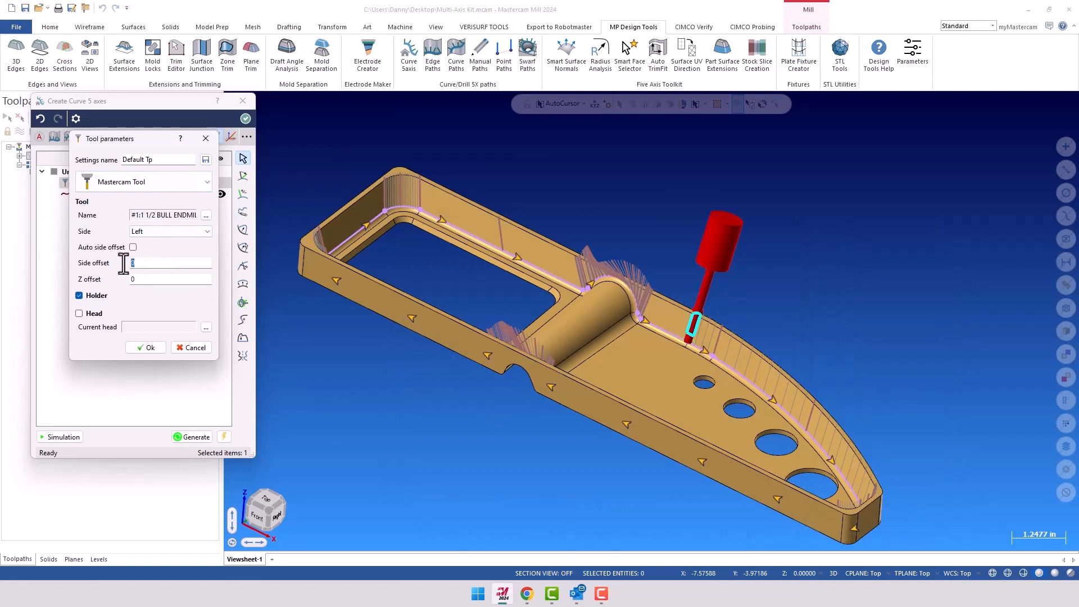
{"action": "type", "text": ".28"}
{"action": "left_click", "coordinate": [148, 349]}
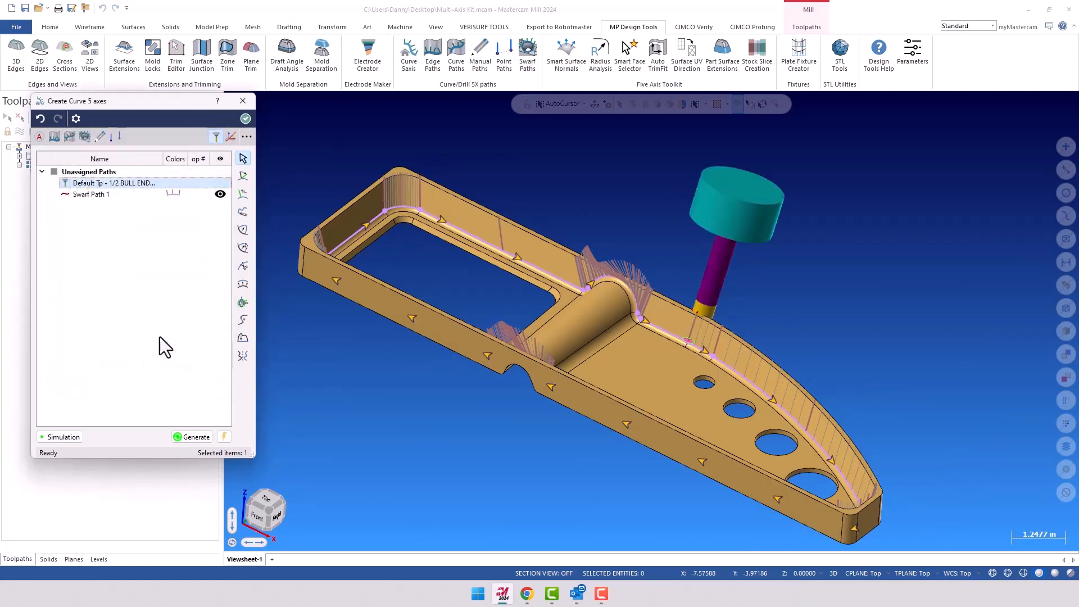
- Simulate the swarf path again using the 1/2 bull endmill and its holder, then close the simulation
{"action": "left_click", "coordinate": [103, 195]}
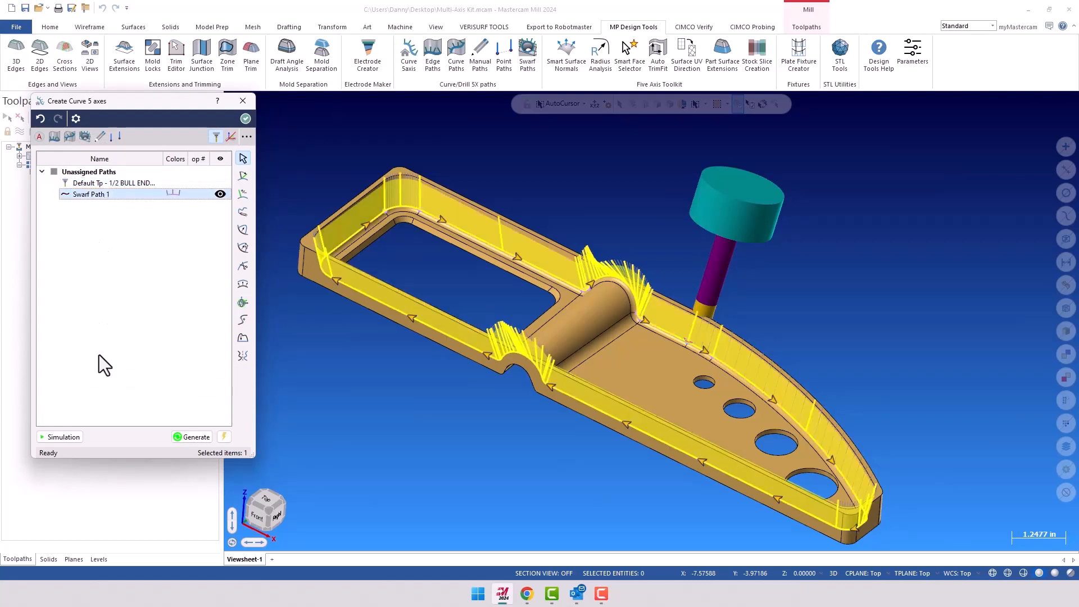
{"action": "left_click", "coordinate": [57, 437]}
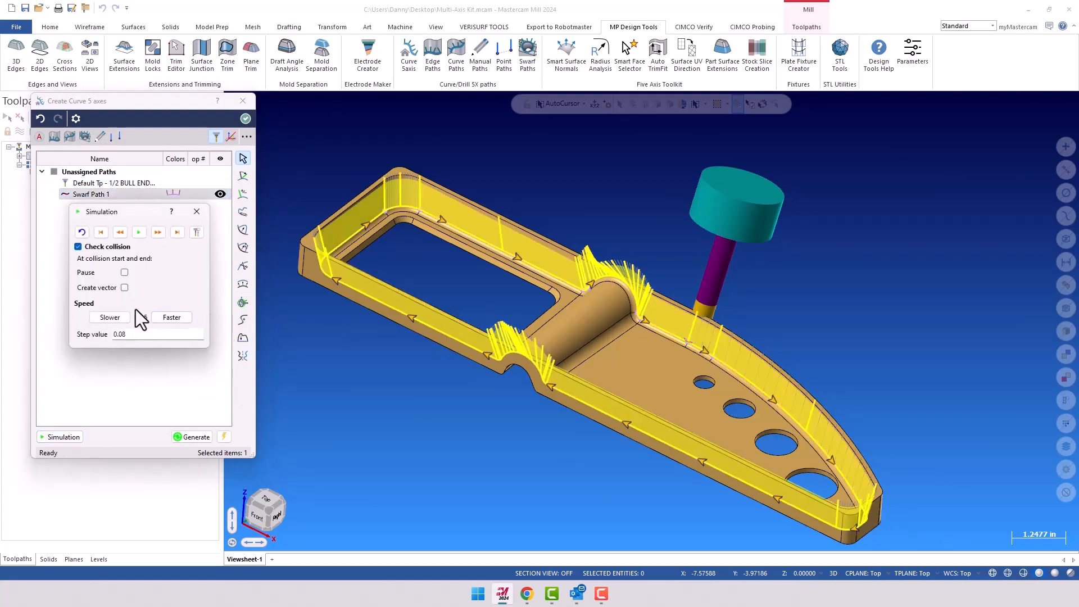
{"action": "left_click", "coordinate": [138, 233]}
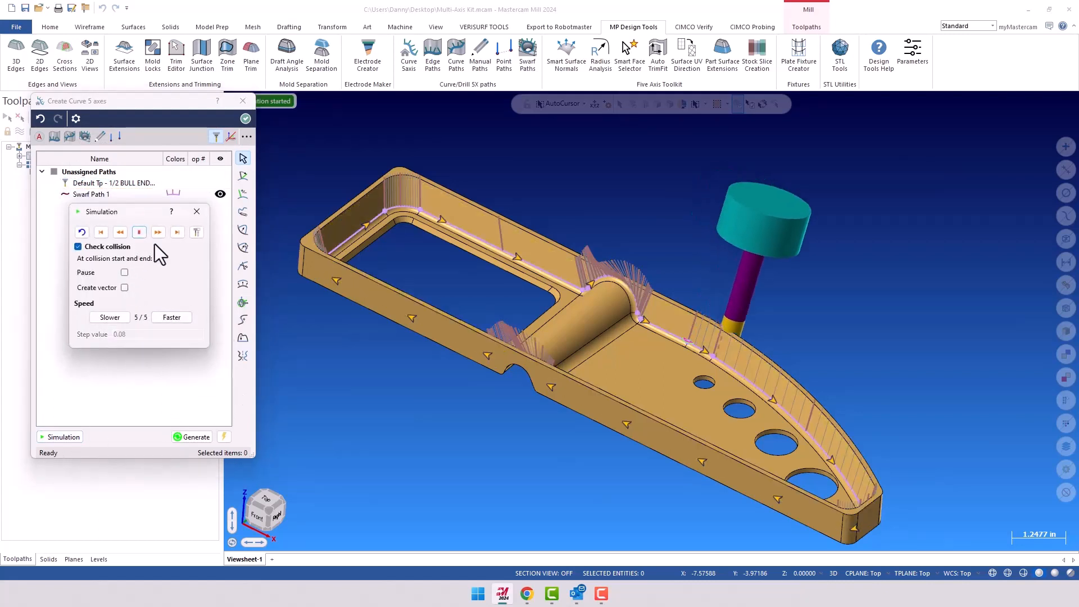
{"action": "left_click", "coordinate": [197, 211]}
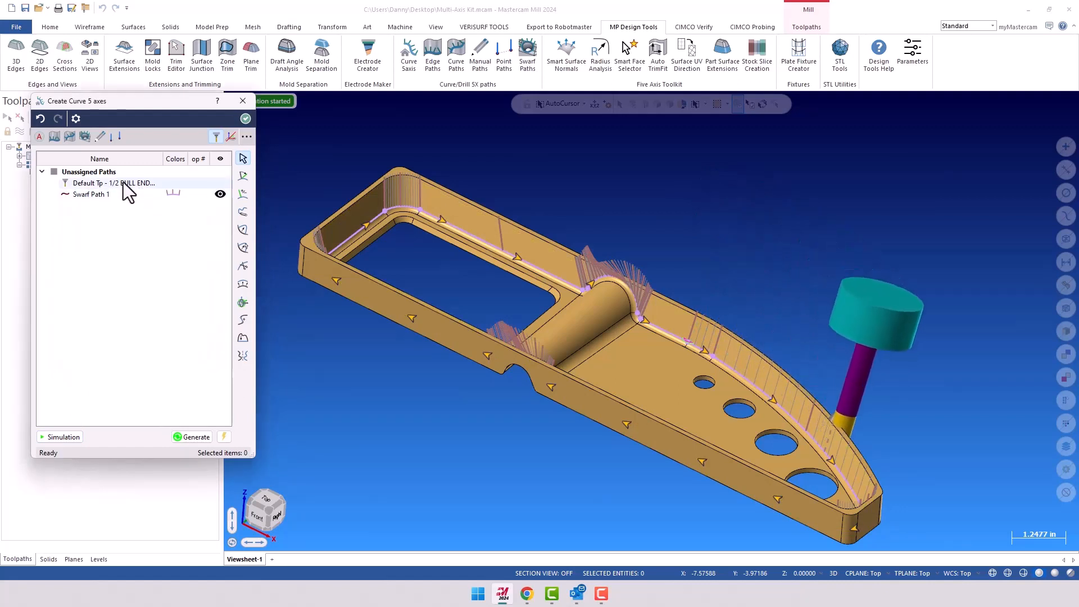
- Examine the tool side options in the default tool parameters and cancel without changing them
{"action": "right_click", "coordinate": [106, 183]}
{"action": "left_click", "coordinate": [139, 207]}
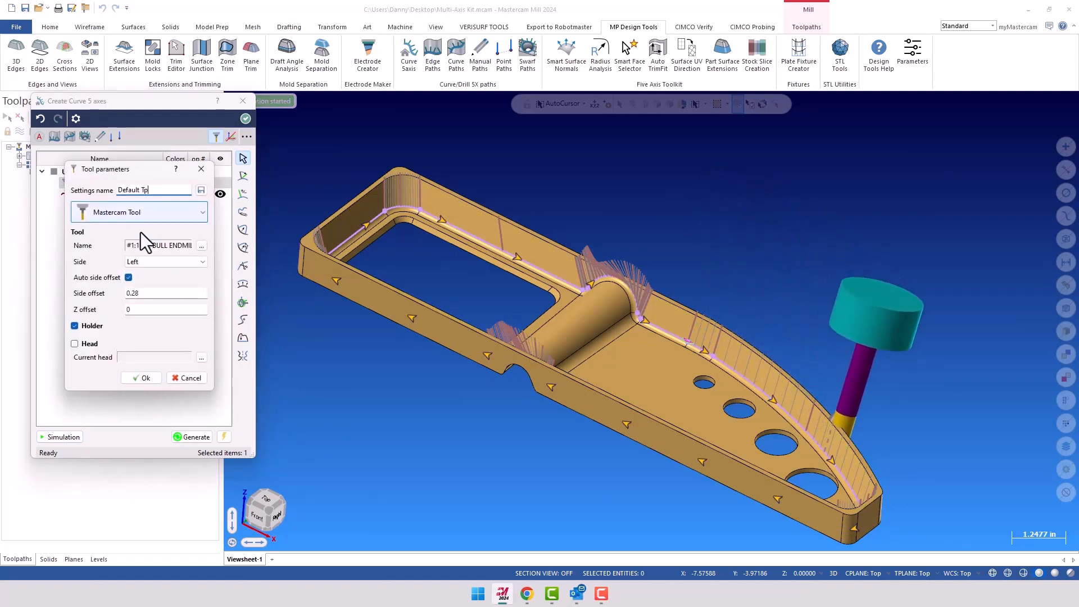
{"action": "left_click", "coordinate": [175, 262]}
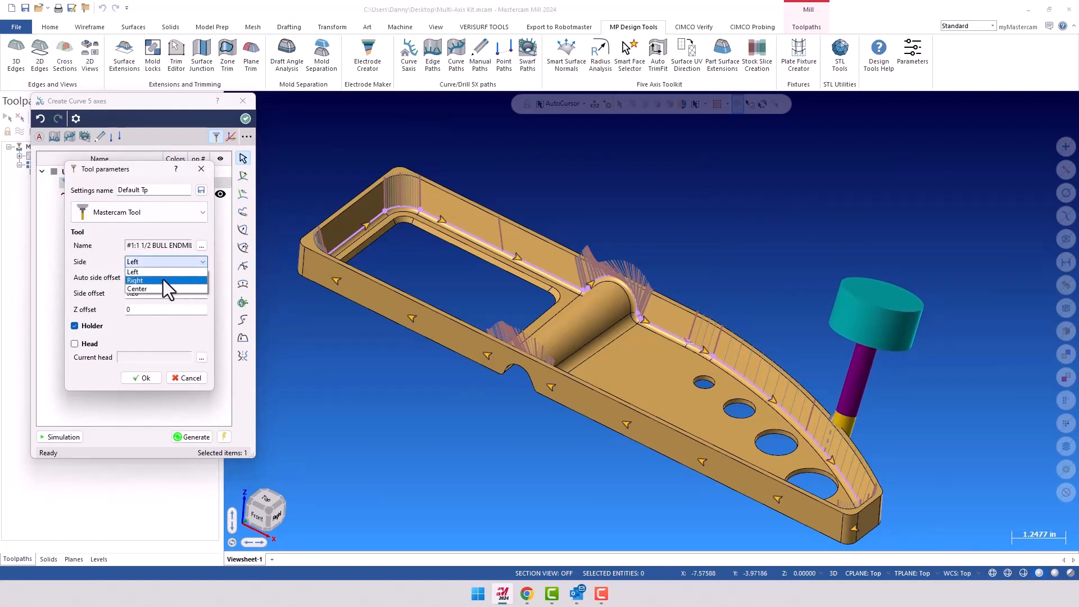
{"action": "left_click", "coordinate": [180, 382]}
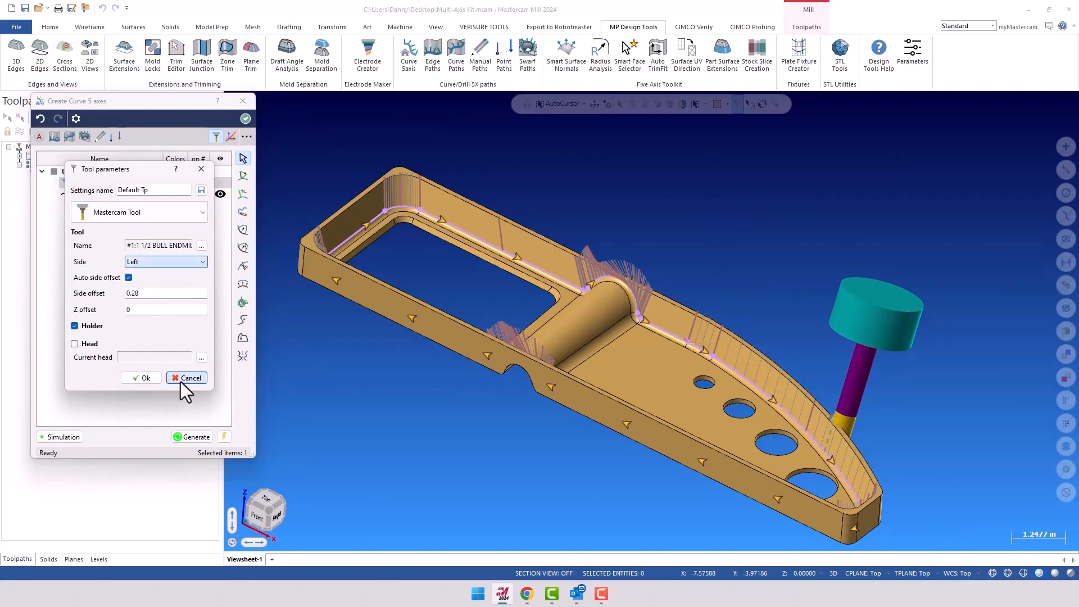
- Reverse the direction of Swarf Path 1
{"action": "left_click", "coordinate": [180, 383]}
{"action": "left_click", "coordinate": [100, 198]}
{"action": "right_click", "coordinate": [100, 198]}
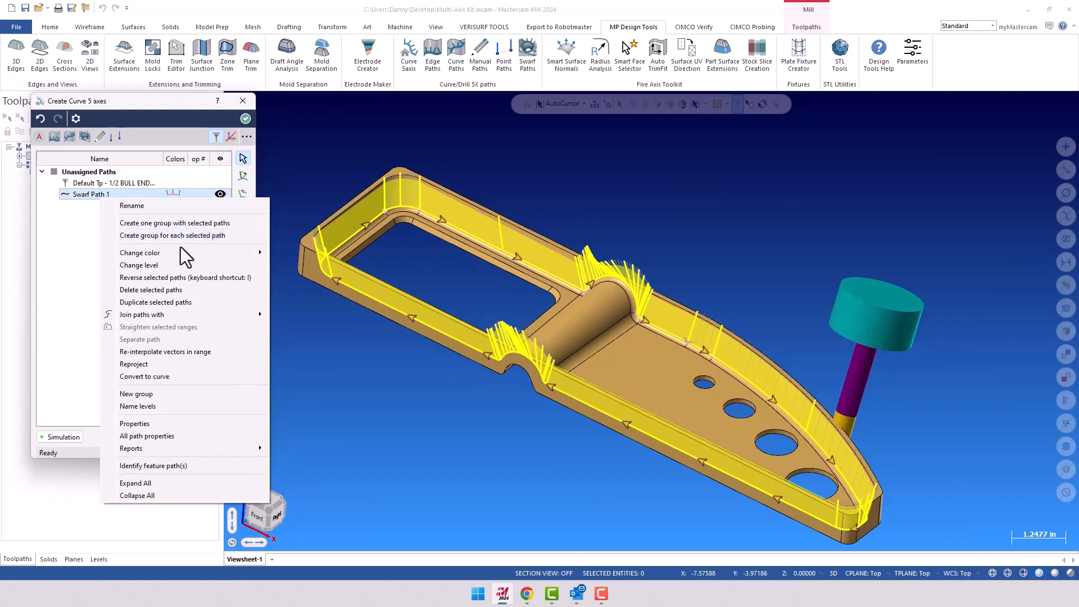
{"action": "left_click", "coordinate": [171, 277]}
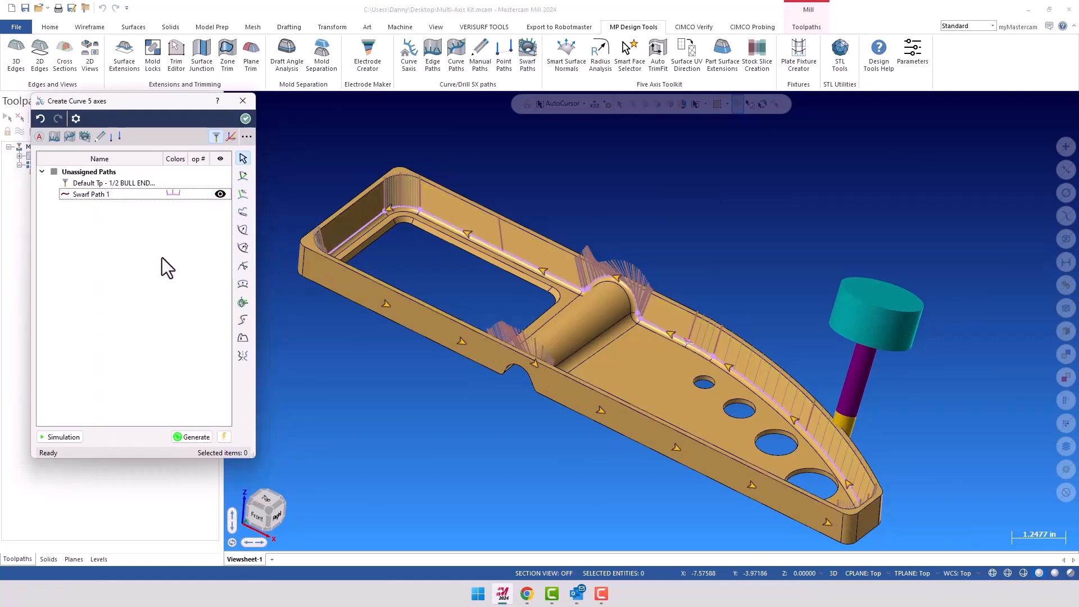
- Simulate the reversed Swarf Path 1 with collision checking, then close the simulation
{"action": "left_click", "coordinate": [106, 194]}
{"action": "left_click", "coordinate": [56, 437]}
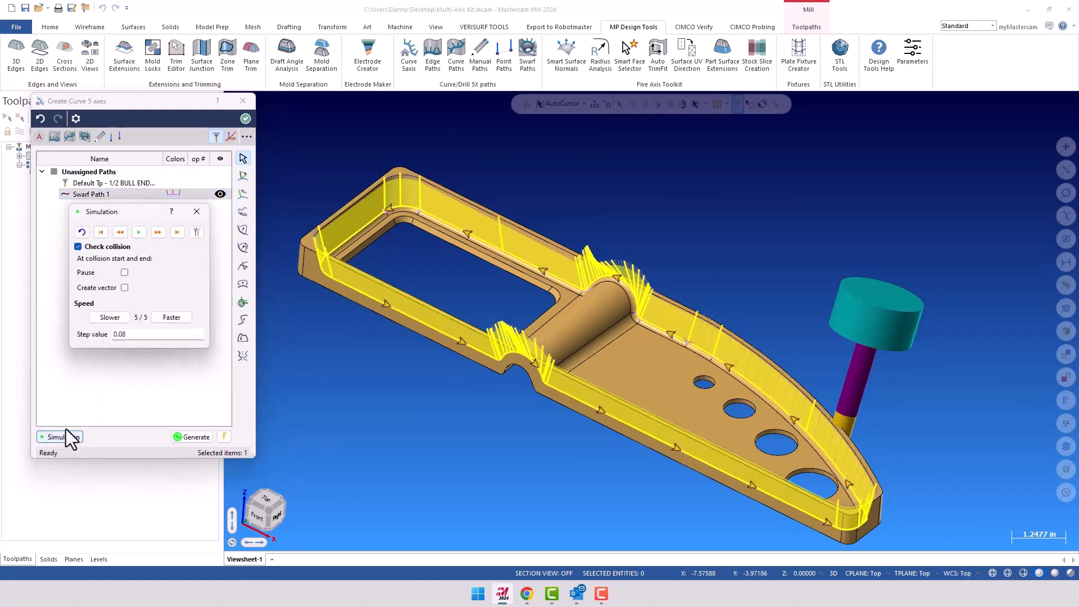
{"action": "left_click", "coordinate": [140, 232]}
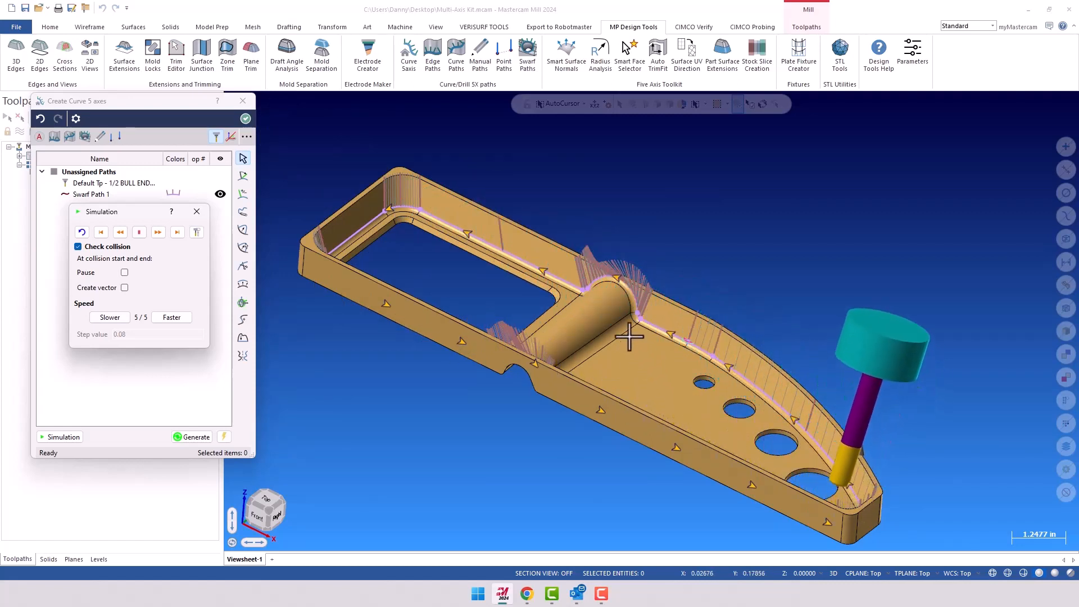
{"action": "left_click", "coordinate": [197, 212]}
- Remove the tilted tool-axis vectors where the swarf path crosses the half-round boss along the far inner wall, using manual Vector Add/Remove
{"action": "middle_click_drag", "start_coordinate": [480, 261], "coordinate": [482, 269]}
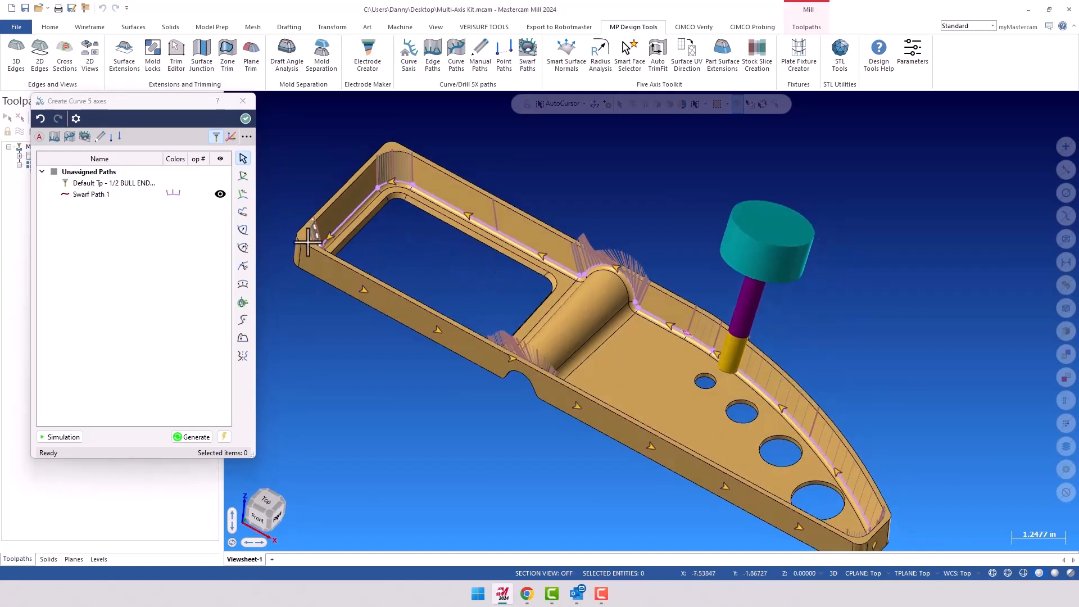
{"action": "left_click", "coordinate": [243, 194]}
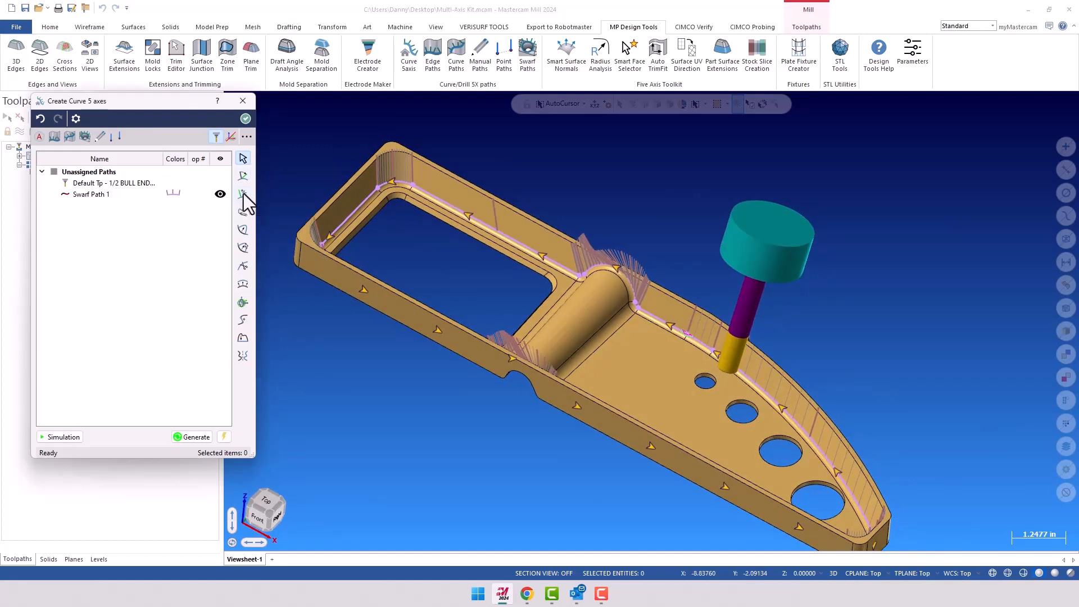
{"action": "left_click_drag", "start_coordinate": [668, 190], "coordinate": [304, 212]}
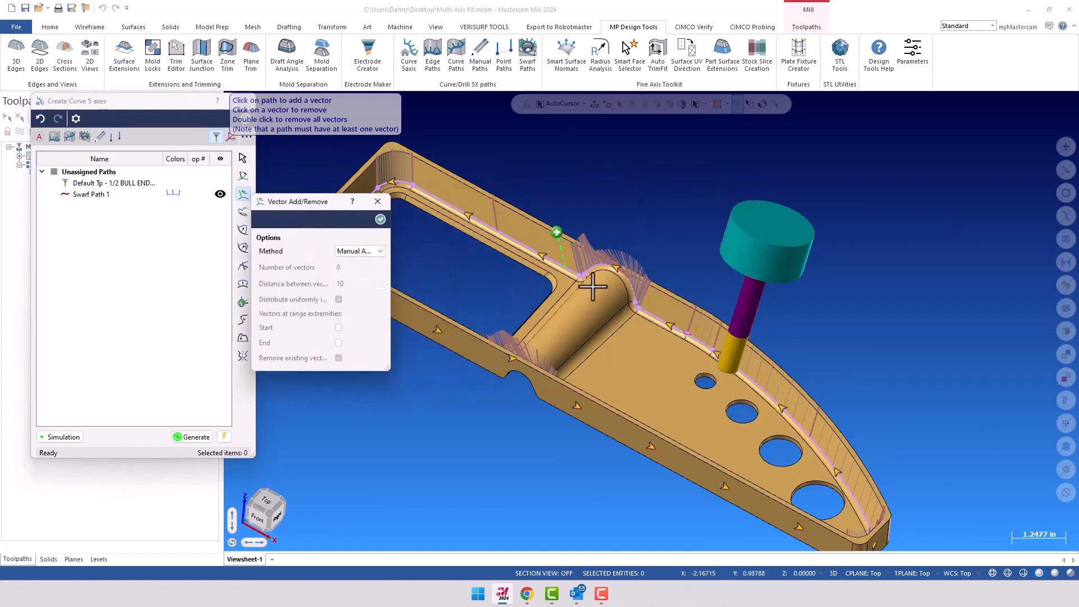
{"action": "scroll", "coordinate": [581, 274], "scroll_direction": "up", "scroll_amount": 5}
{"action": "scroll", "coordinate": [582, 274], "scroll_direction": "up", "scroll_amount": 3}
{"action": "middle_click_drag", "start_coordinate": [663, 277], "coordinate": [737, 260]}
{"action": "scroll", "coordinate": [804, 238], "scroll_direction": "up", "scroll_amount": 4}
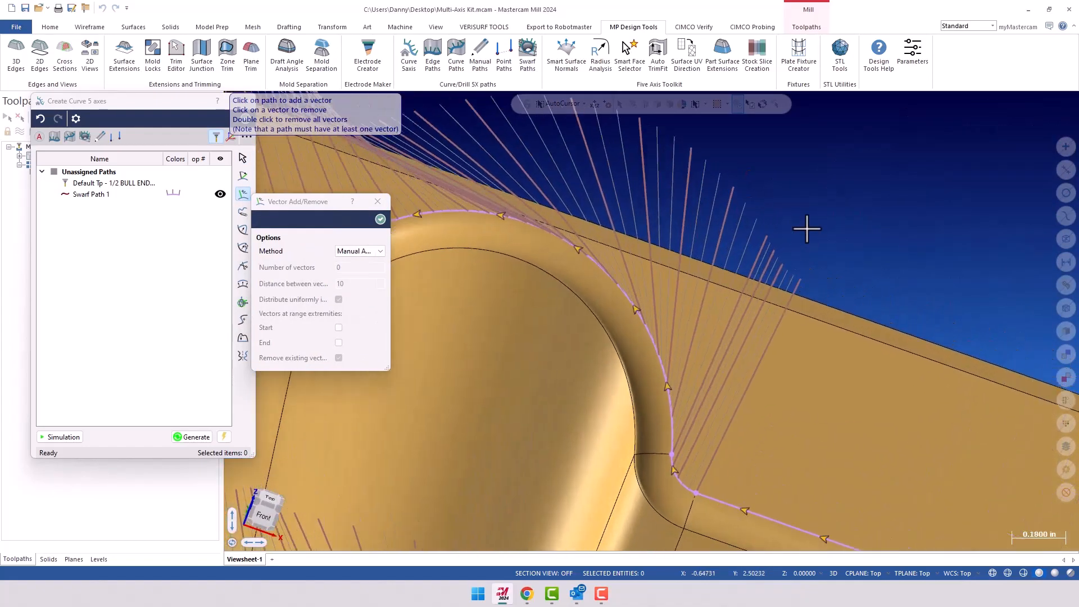
{"action": "scroll", "coordinate": [807, 228], "scroll_direction": "down", "scroll_amount": 4}
{"action": "scroll", "coordinate": [601, 214], "scroll_direction": "up", "scroll_amount": 3}
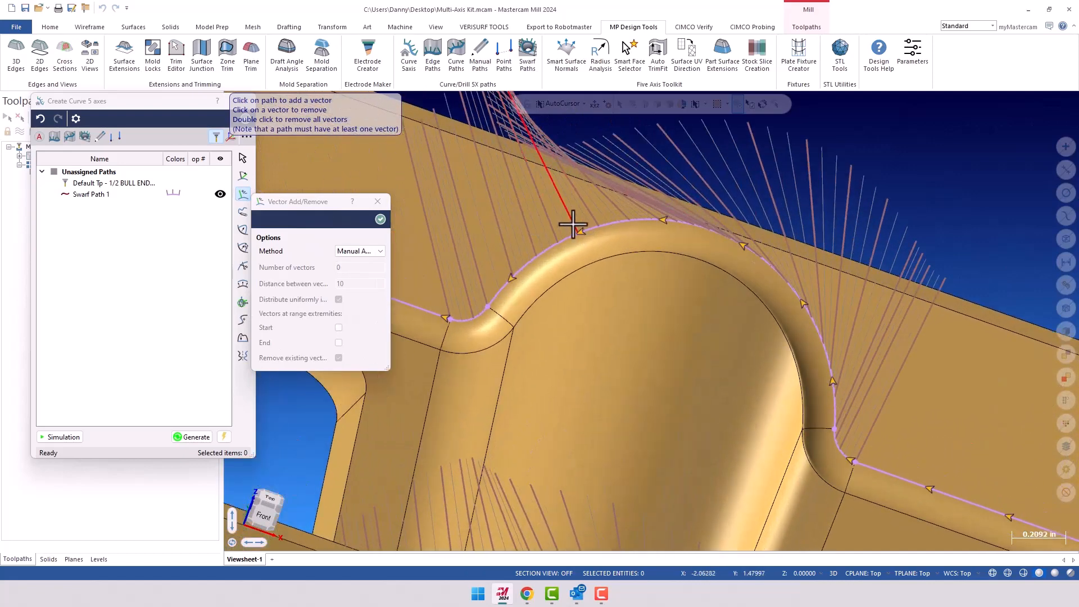
{"action": "left_click", "coordinate": [611, 208]}
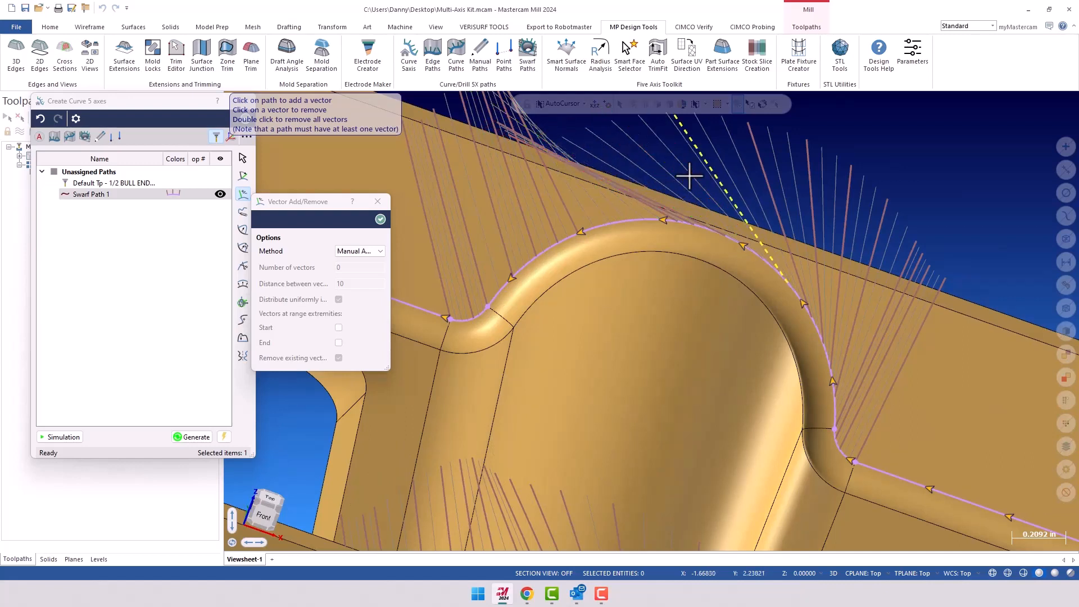
{"action": "left_click", "coordinate": [642, 200]}
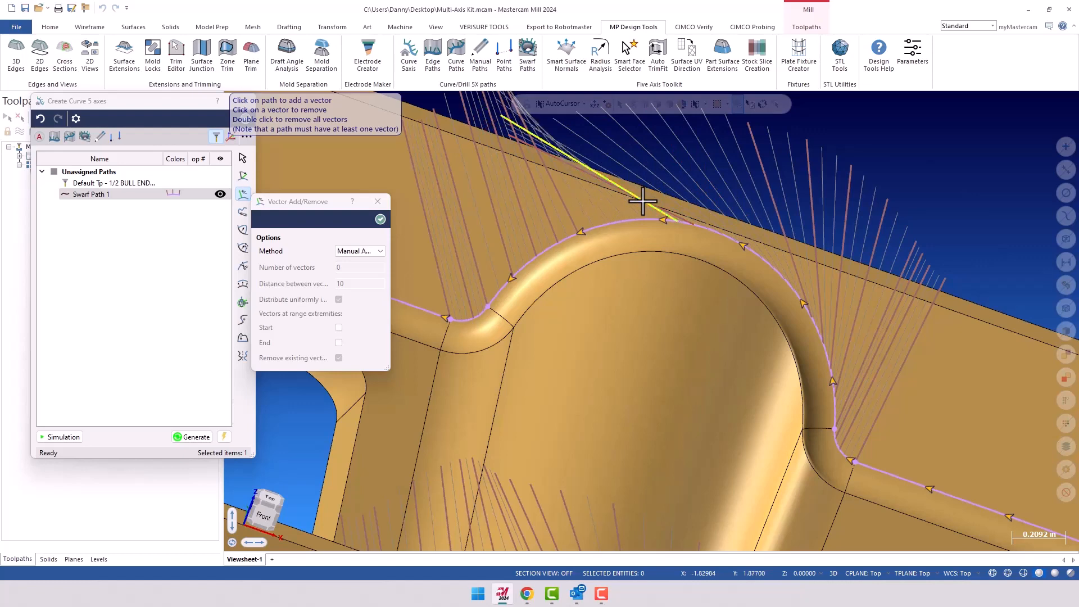
{"action": "scroll", "coordinate": [705, 217], "scroll_direction": "down", "scroll_amount": 2}
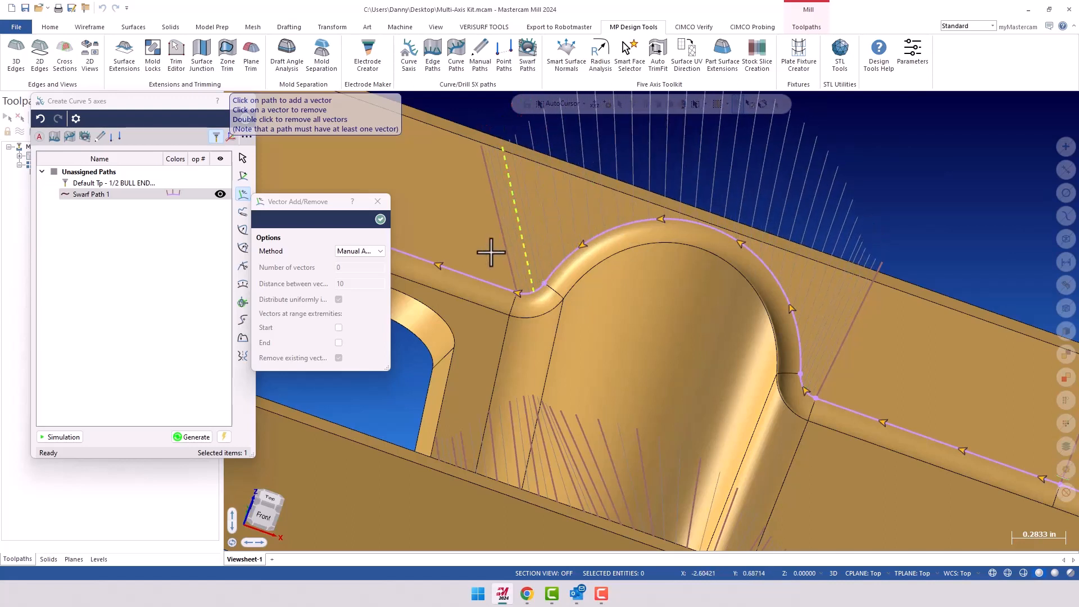
{"action": "scroll", "coordinate": [788, 312], "scroll_direction": "down", "scroll_amount": 3}
{"action": "mouse_move", "coordinate": [889, 244]}
{"action": "middle_mouse_down"}
{"action": "mouse_move", "coordinate": [837, 233]}
{"action": "mouse_move", "coordinate": [896, 234]}
{"action": "mouse_move", "coordinate": [879, 241]}
{"action": "middle_mouse_up"}
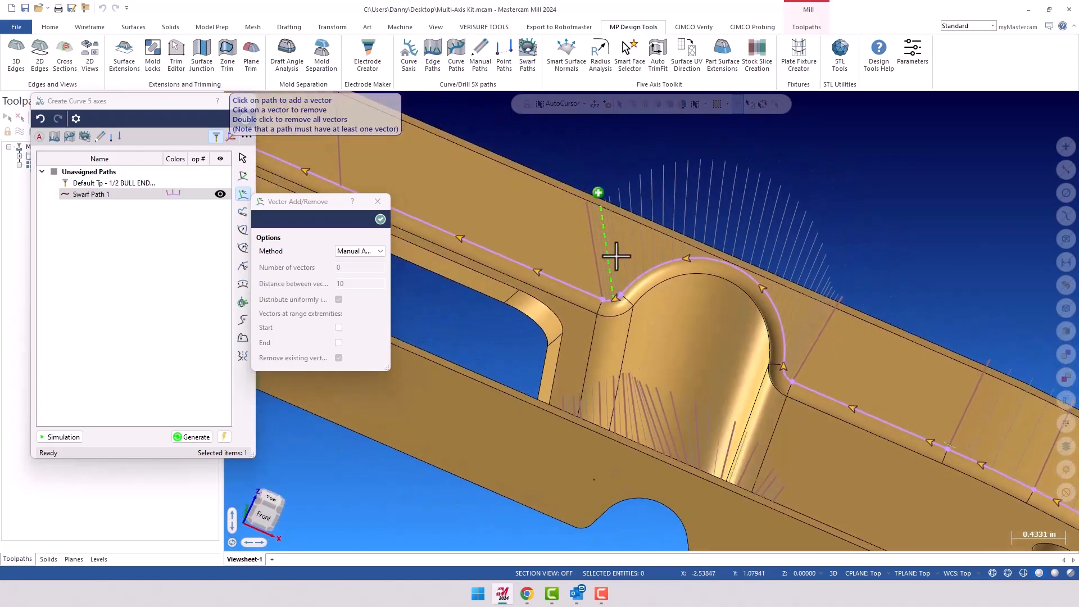
- Remove the tilted vectors over the same boss along the opposite inner wall and accept the vector edits
{"action": "middle_click_drag", "start_coordinate": [608, 256], "coordinate": [780, 258]}
{"action": "scroll", "coordinate": [780, 258], "scroll_direction": "up", "scroll_amount": 5}
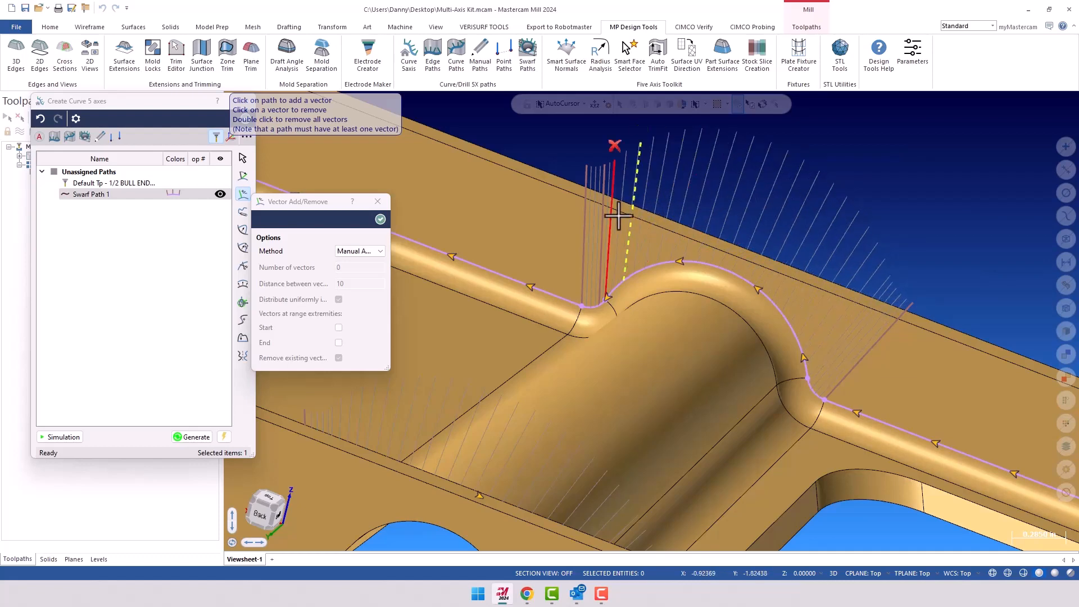
{"action": "scroll", "coordinate": [607, 225], "scroll_direction": "down", "scroll_amount": 1}
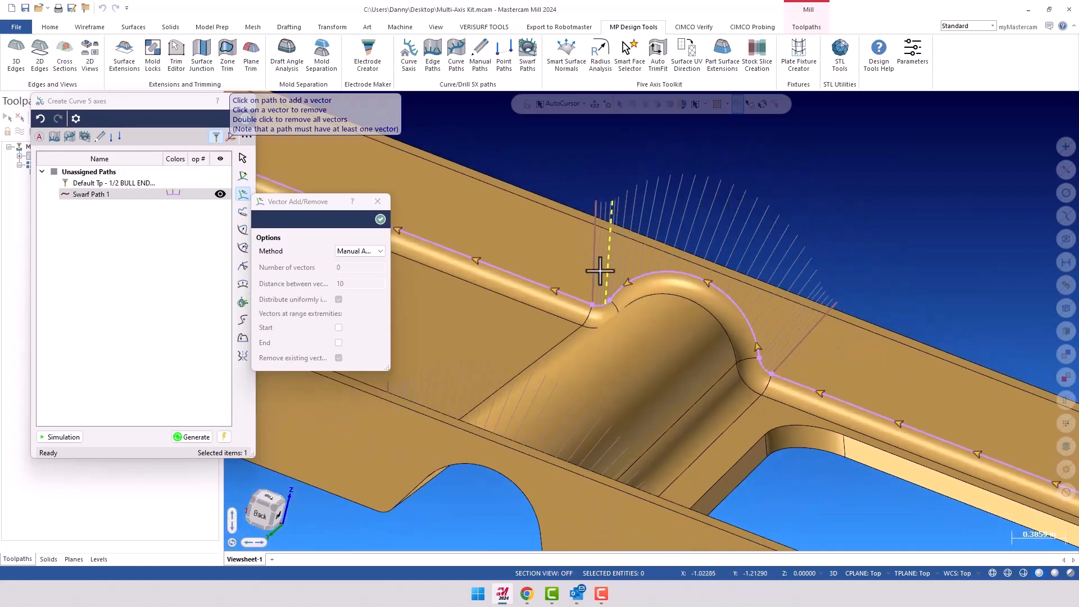
{"action": "left_click", "coordinate": [381, 220]}
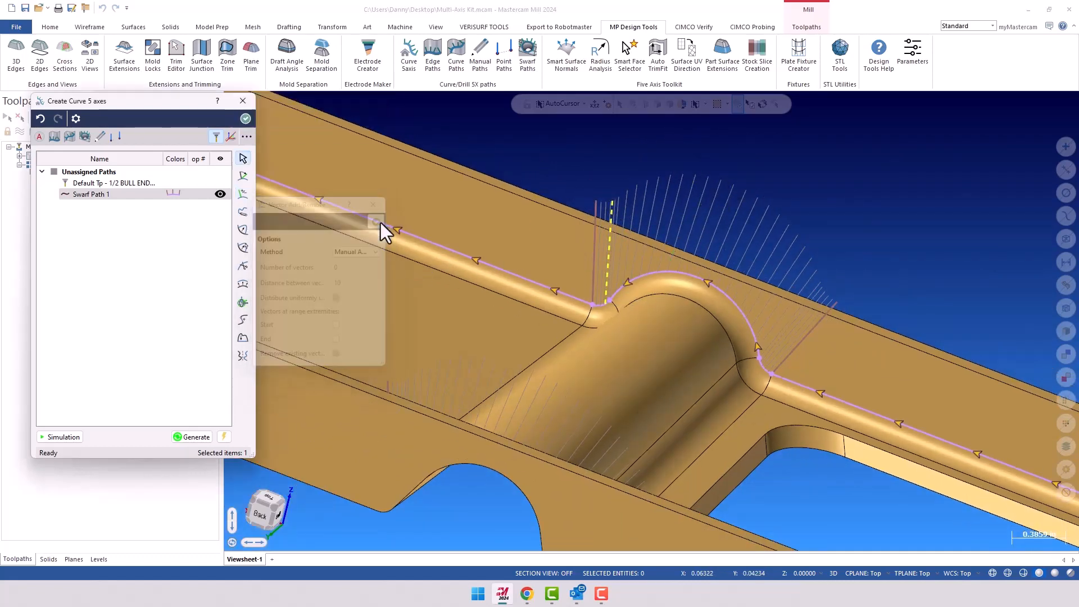
- Simulate Swarf Path 1 around the whole part with the edited vectors, then close the simulation
{"action": "left_click", "coordinate": [63, 437]}
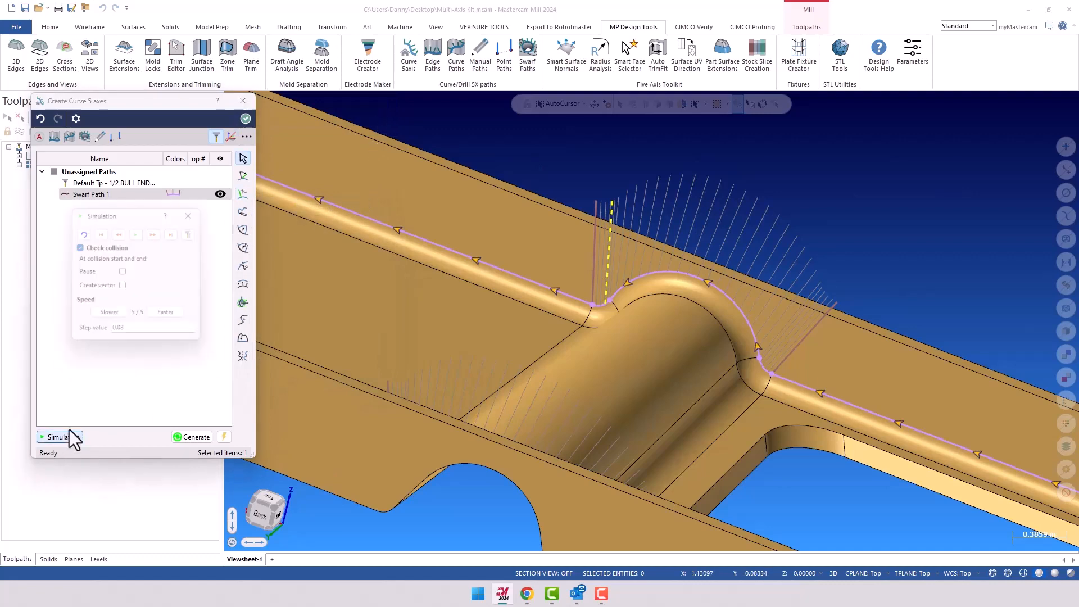
{"action": "scroll", "coordinate": [826, 154], "scroll_direction": "down", "scroll_amount": 3}
{"action": "mouse_move", "coordinate": [534, 274]}
{"action": "middle_mouse_down"}
{"action": "mouse_move", "coordinate": [470, 332]}
{"action": "mouse_move", "coordinate": [675, 337]}
{"action": "mouse_move", "coordinate": [892, 393]}
{"action": "mouse_move", "coordinate": [838, 376]}
{"action": "mouse_move", "coordinate": [857, 365]}
{"action": "middle_mouse_up"}
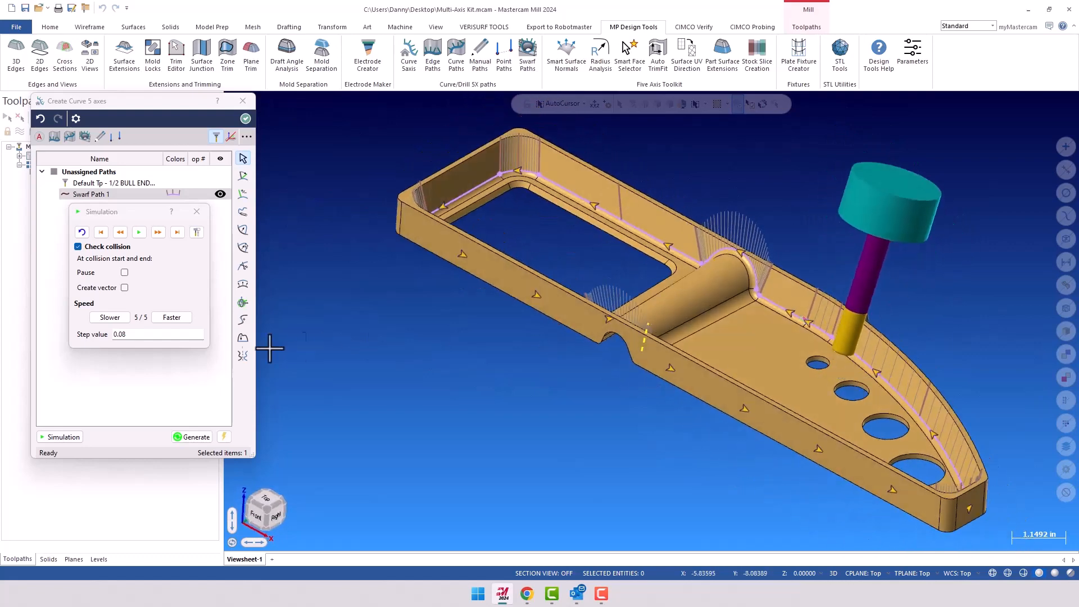
{"action": "left_click", "coordinate": [139, 232]}
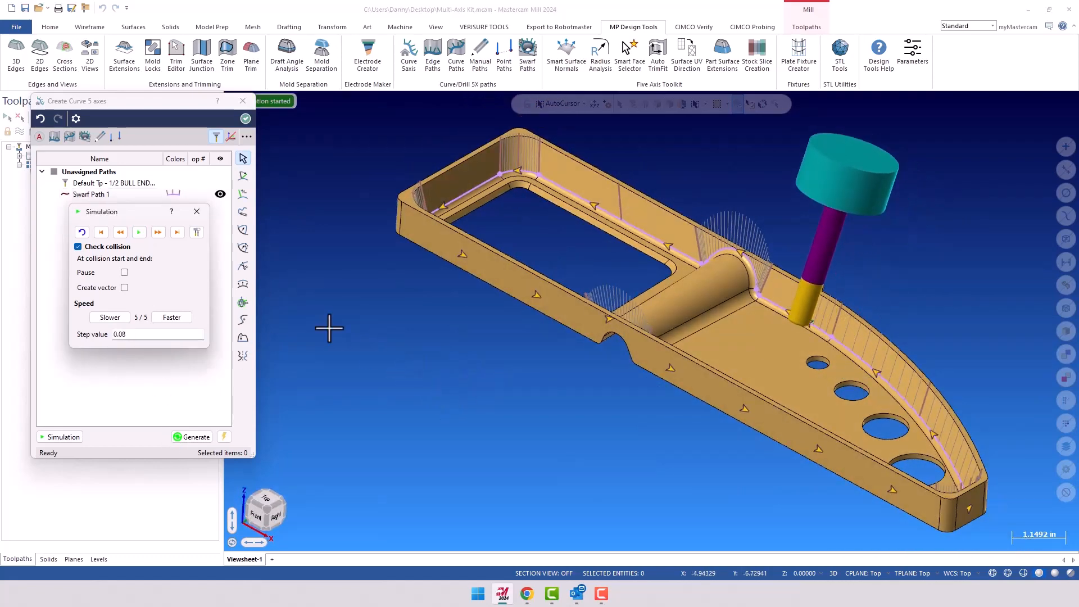
{"action": "left_click", "coordinate": [138, 232]}
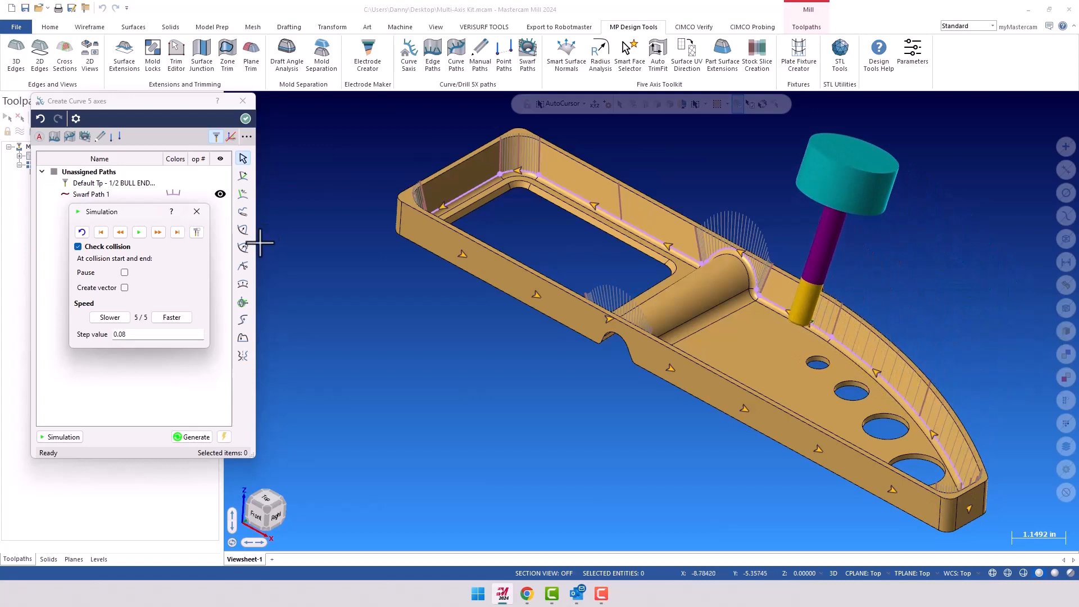
{"action": "left_click", "coordinate": [196, 212]}
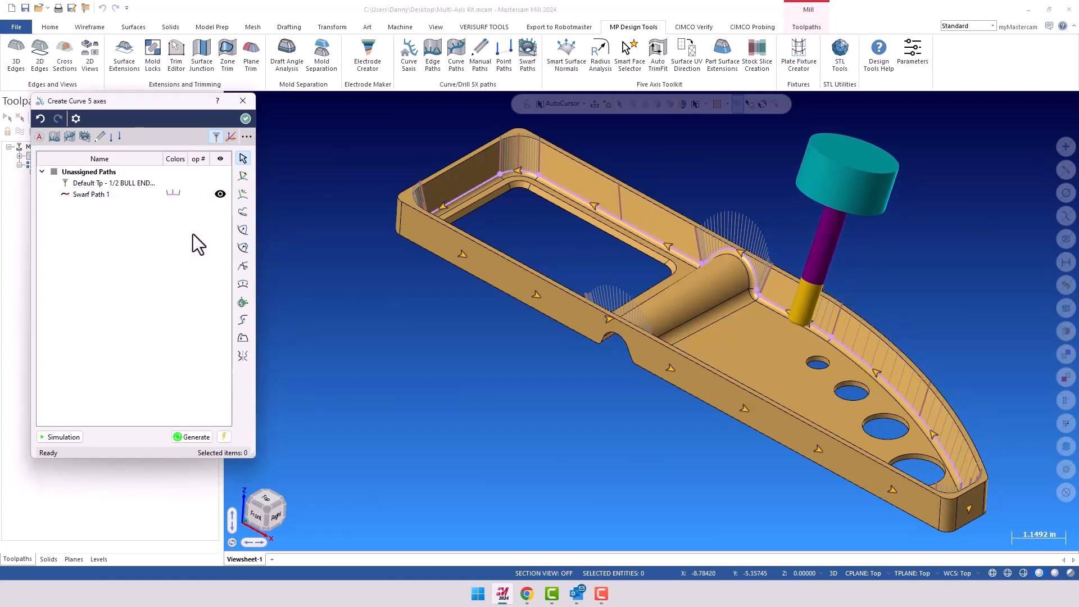
- Create one path group containing Swarf Path 1
{"action": "right_click", "coordinate": [99, 194]}
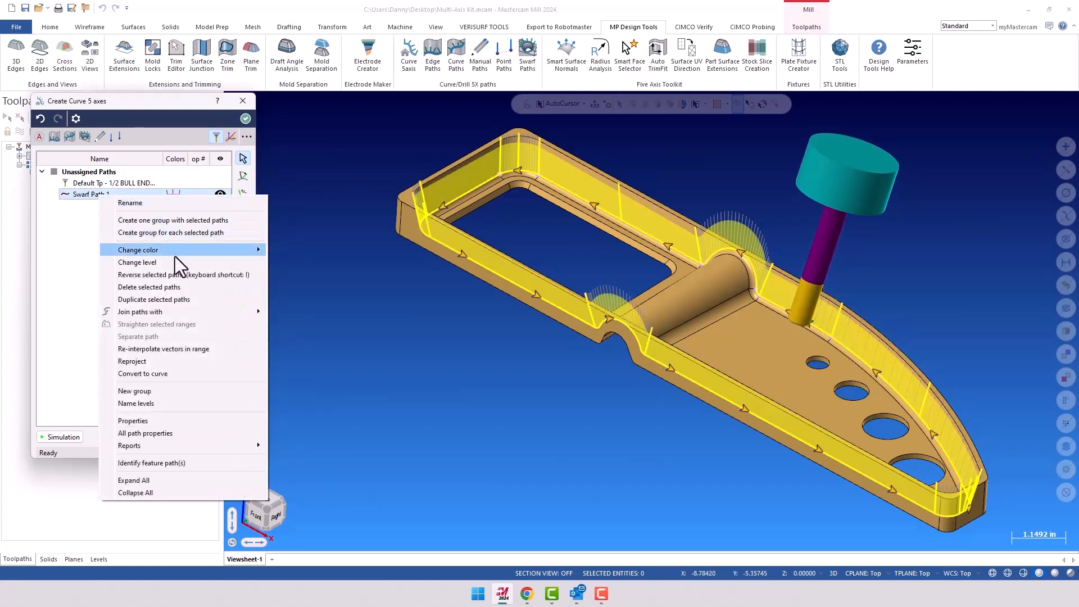
{"action": "left_click", "coordinate": [176, 220]}
{"action": "left_click", "coordinate": [42, 171]}
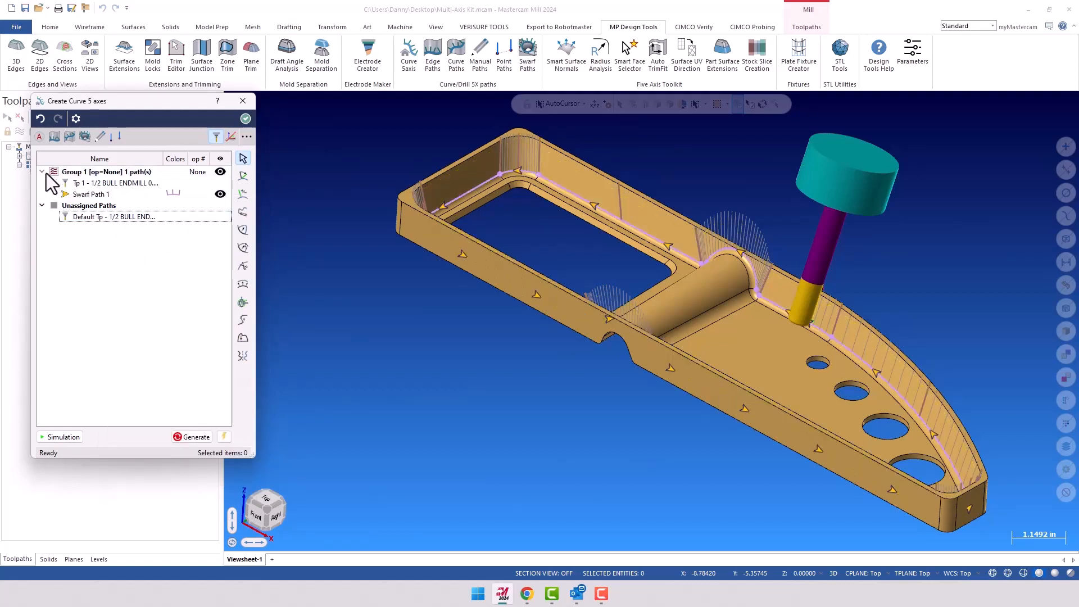
- Create and generate the Mastercam toolpath for Group 1, then close the Create Curve 5 axes dialog
{"action": "right_click", "coordinate": [95, 174]}
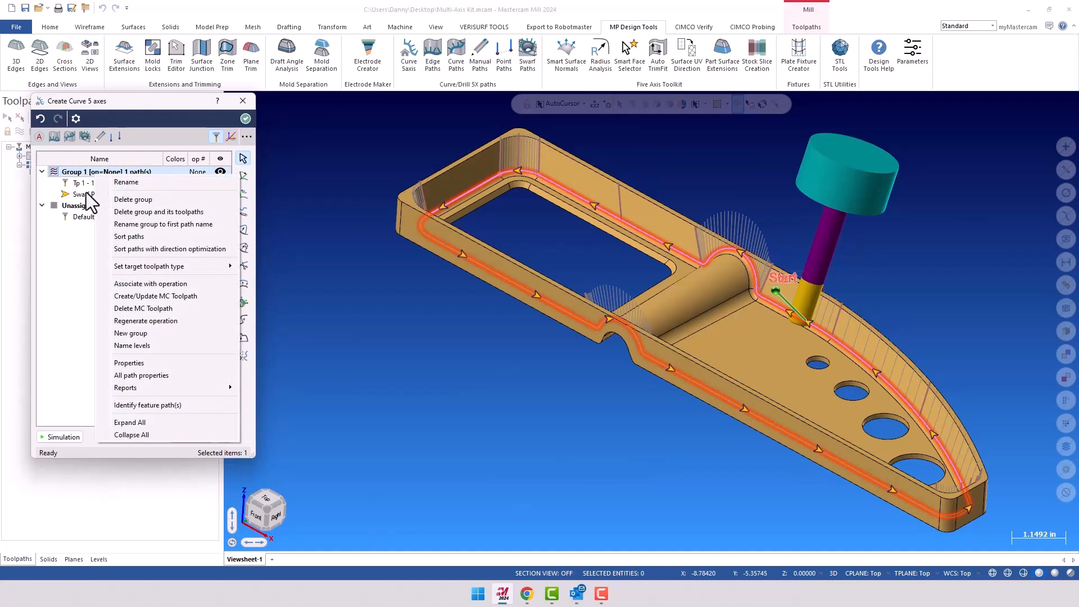
{"action": "left_click", "coordinate": [116, 297]}
{"action": "left_click", "coordinate": [191, 436]}
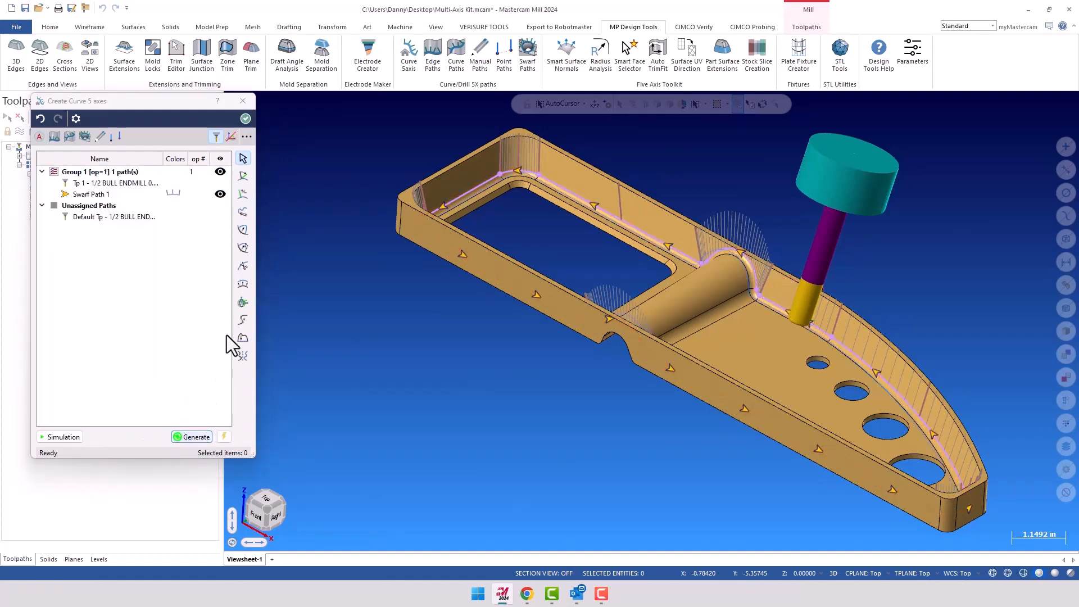
{"action": "left_click_drag", "start_coordinate": [141, 100], "coordinate": [314, 144]}
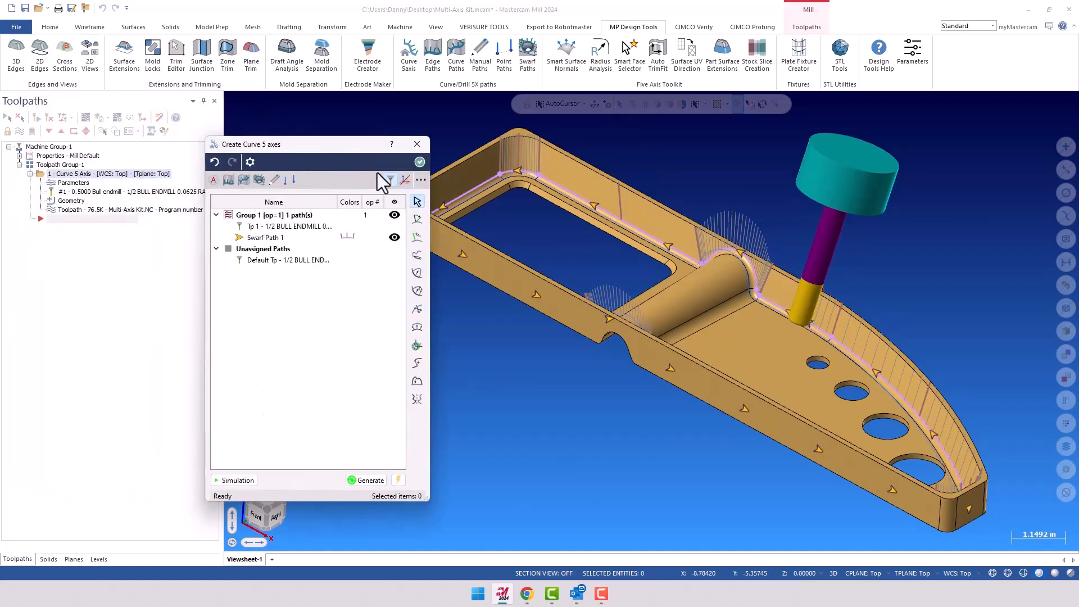
{"action": "left_click", "coordinate": [416, 144]}
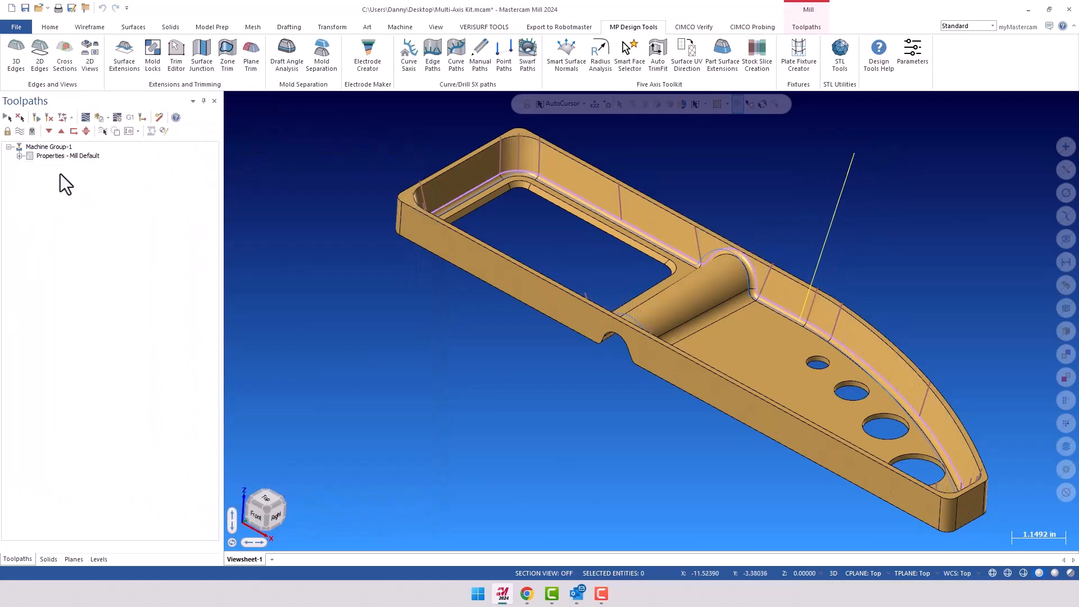
- Play the backplot of the Curve 5 Axis toolpath and close it
{"action": "left_click", "coordinate": [86, 117]}
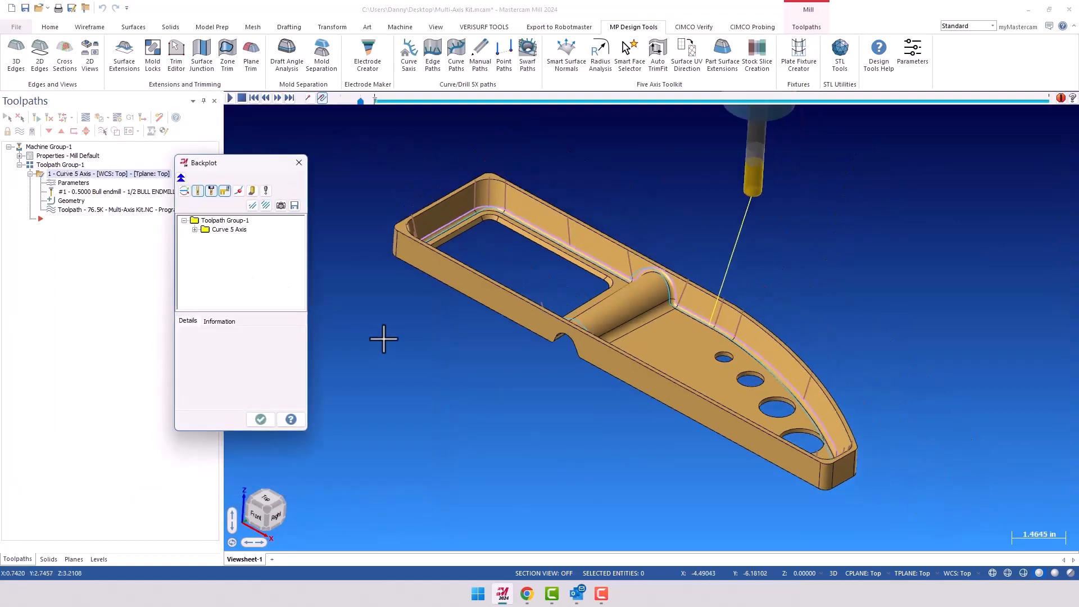
{"action": "left_click", "coordinate": [230, 98]}
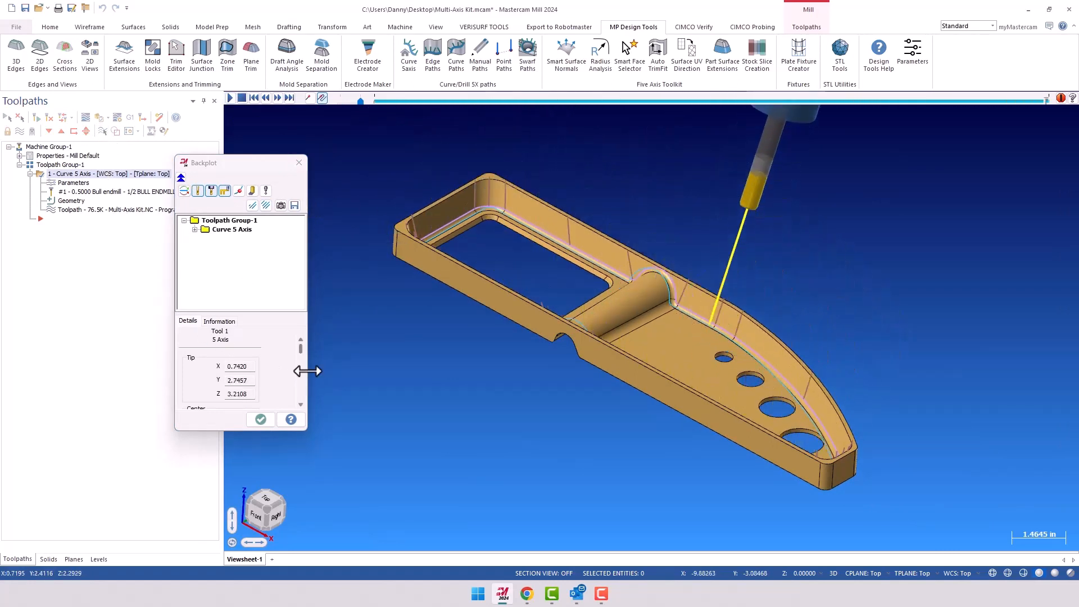
{"action": "left_click", "coordinate": [260, 420]}
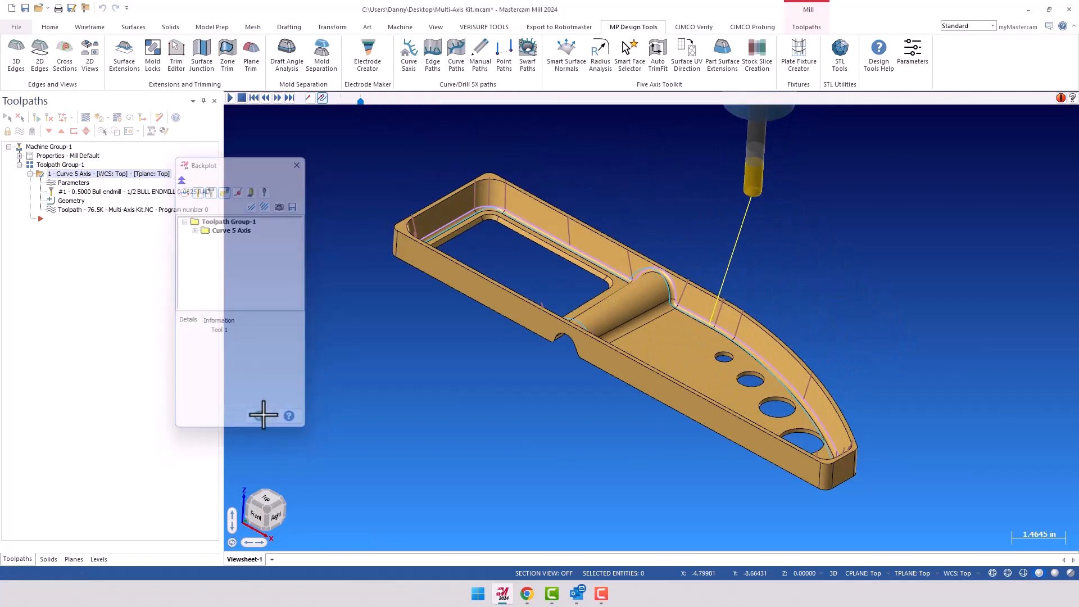